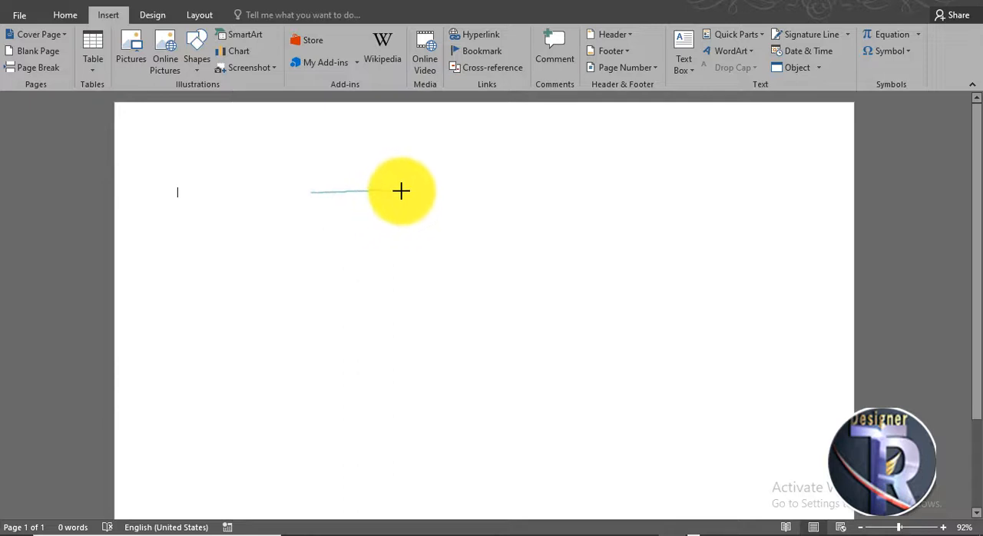
Draw a closed freeform triangle pointing downward, about 2.78" high and 1.43" wide, in the upper part of the page.
click(401, 192)
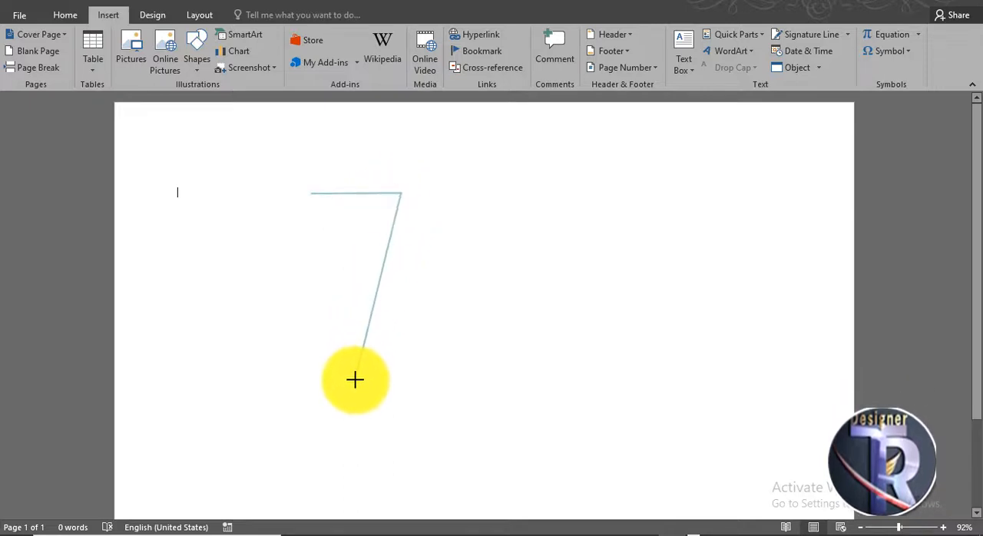
click(356, 367)
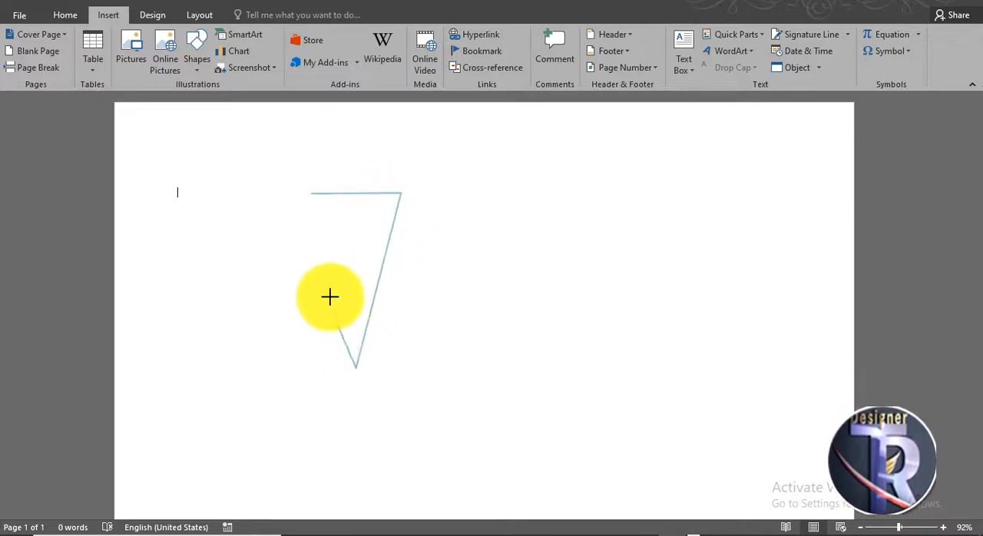
click(312, 195)
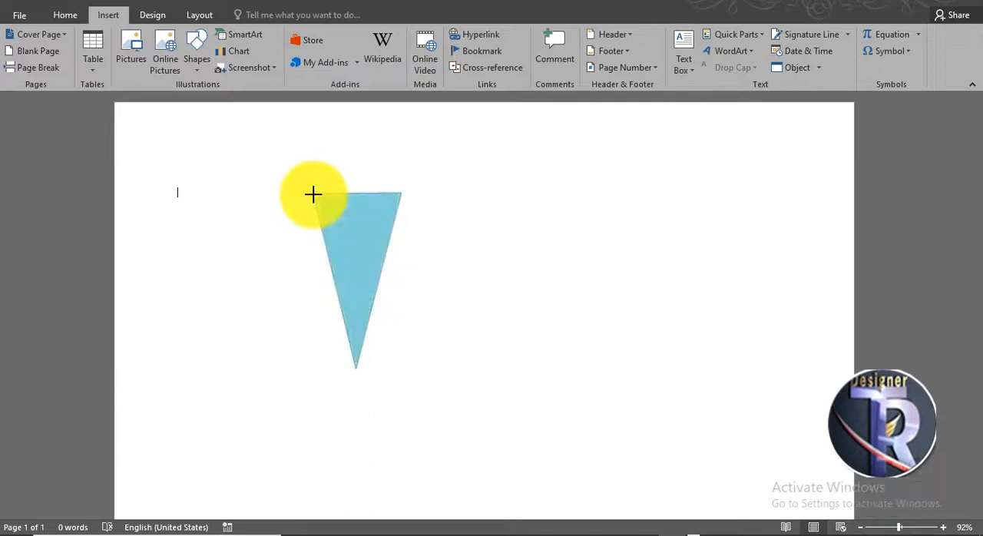
Remove the outline from the blue triangle.
scroll(366, 256, up, 3)
scroll(367, 256, up, 1)
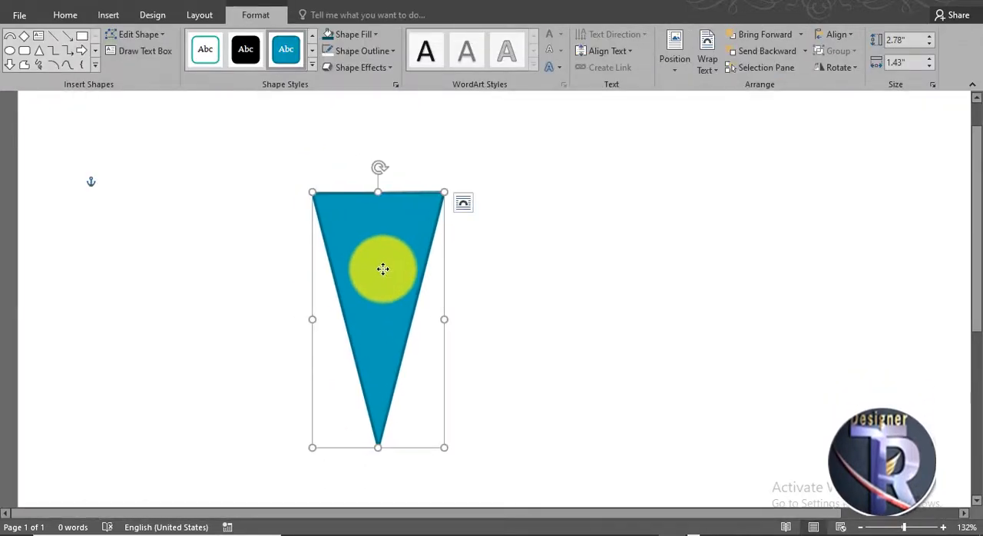
right_click(383, 269)
click(355, 54)
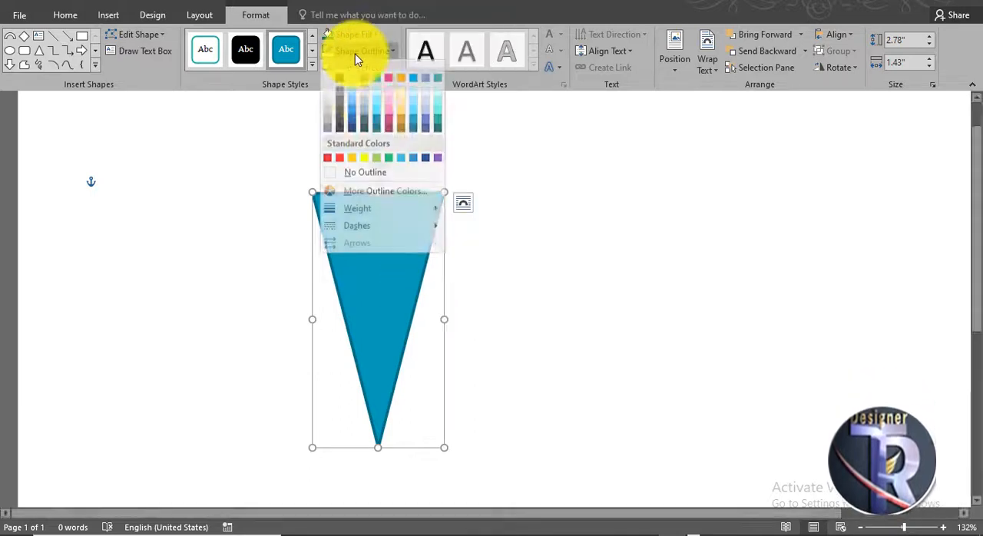
click(392, 179)
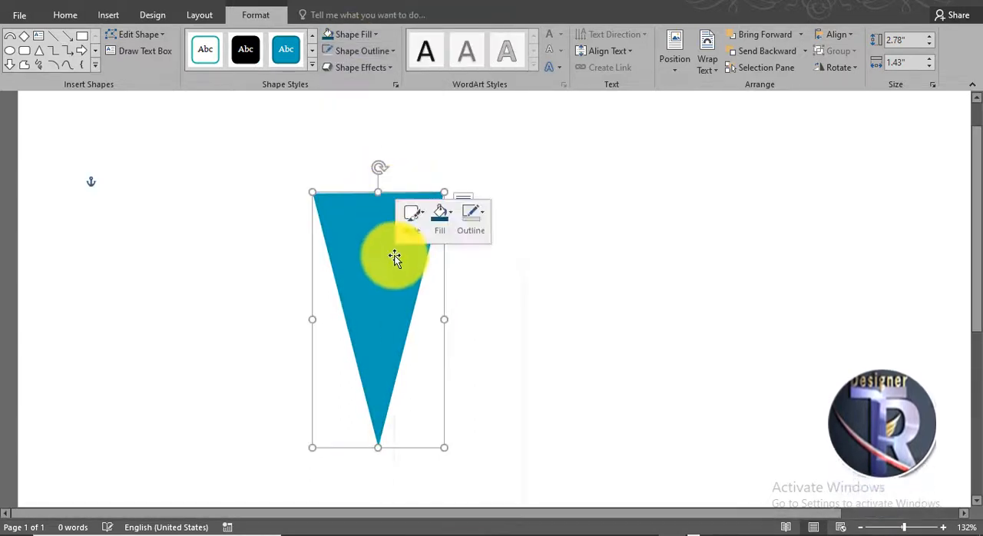
Edit the triangle's points to curve its top edge and right side inward and shift its bottom tip to the right.
right_click(394, 258)
click(432, 338)
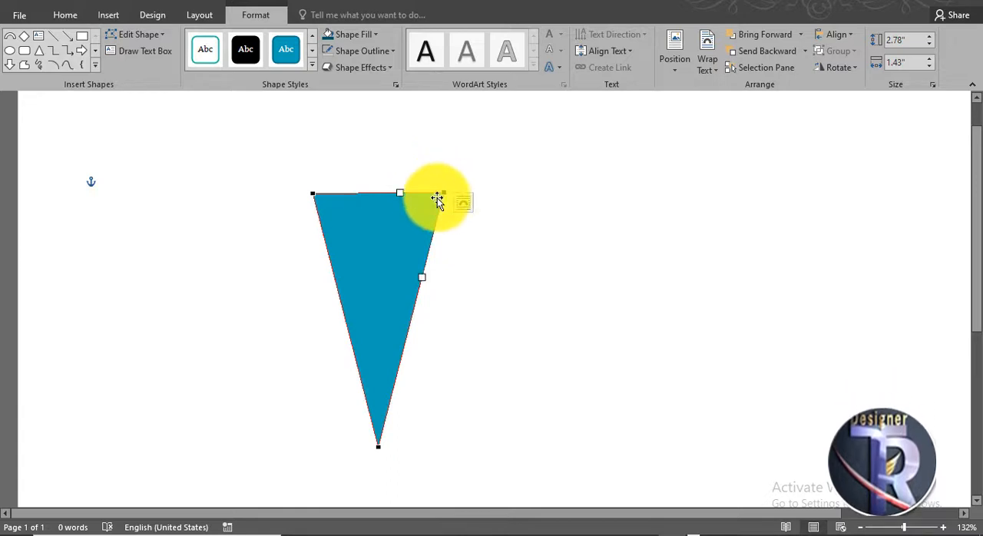
drag(400, 197, 391, 240)
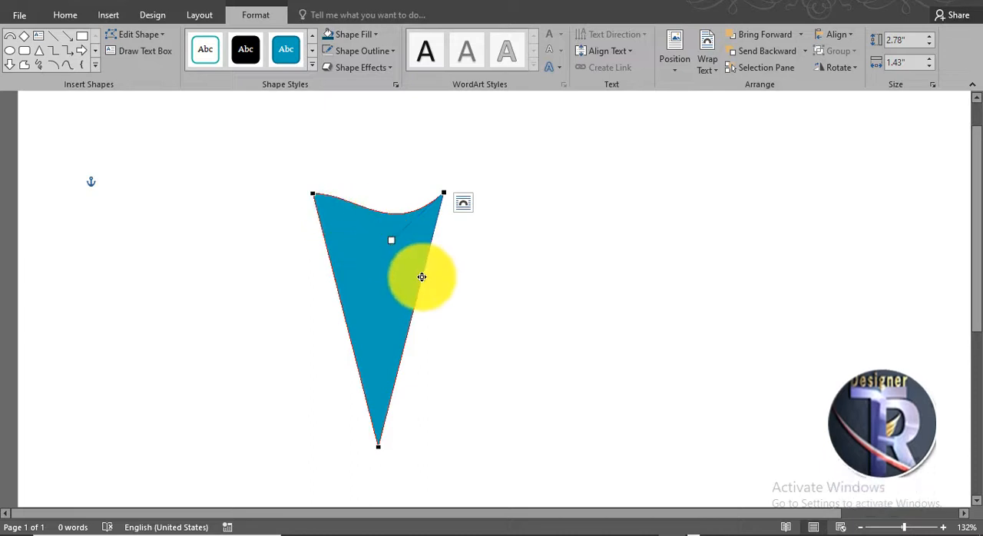
drag(393, 262, 393, 263)
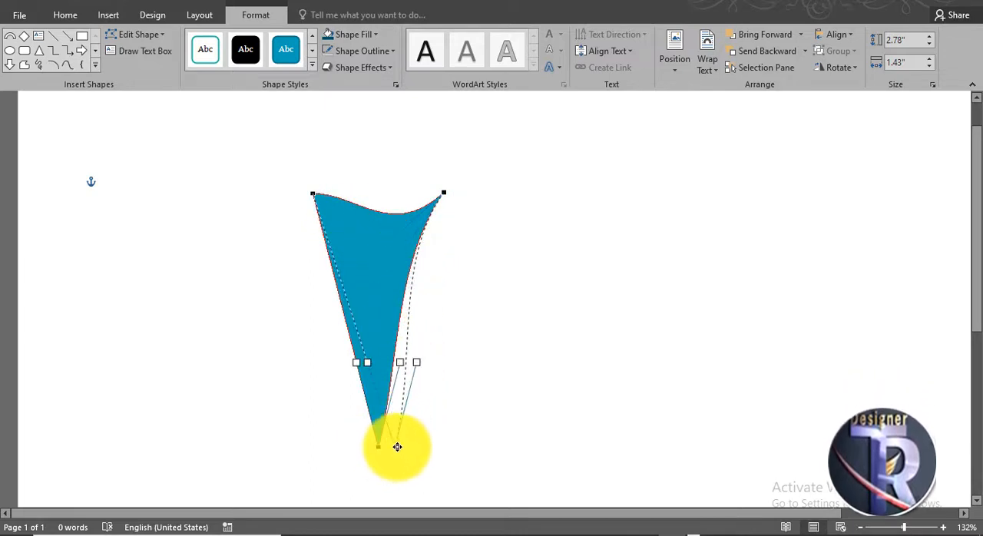
drag(403, 446, 403, 446)
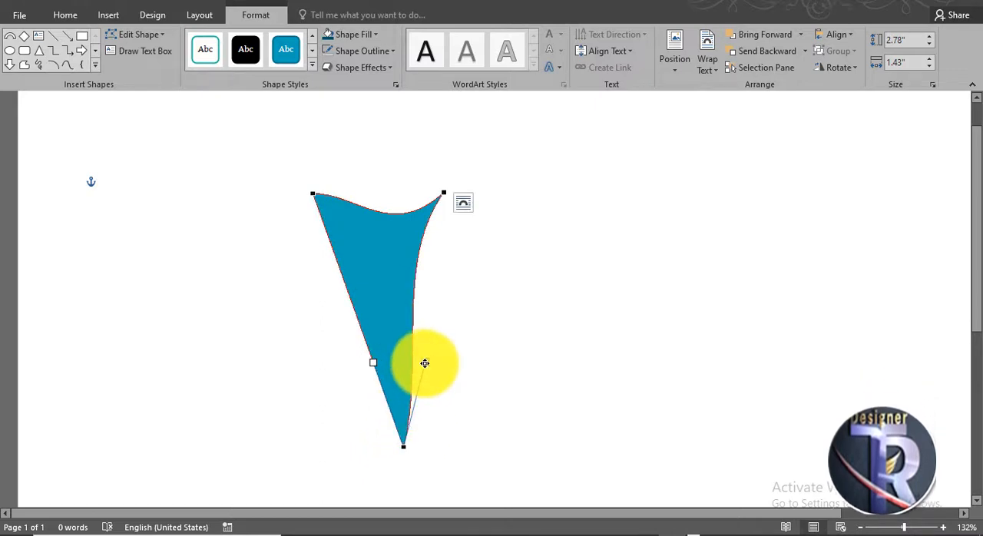
click(472, 390)
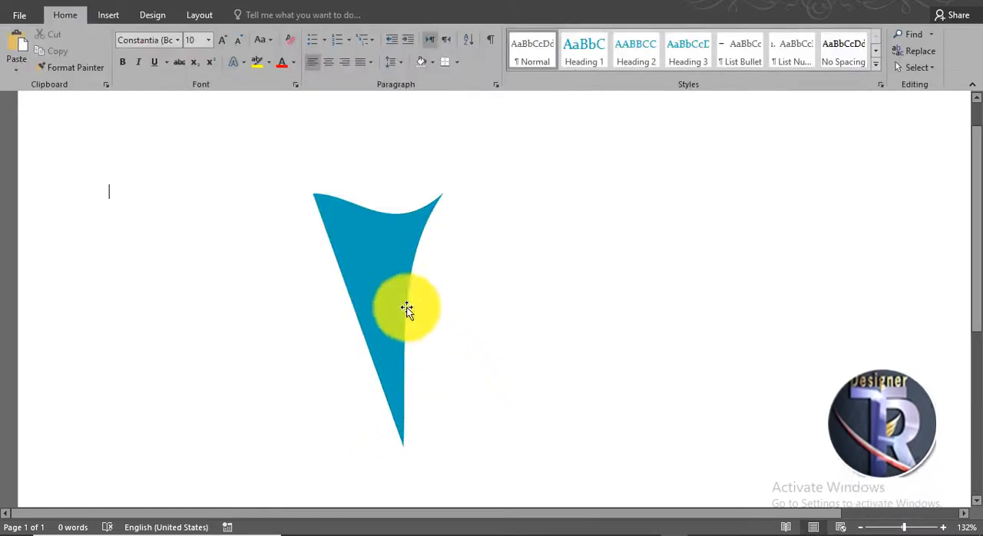
Move the curved shape up and to the left, and fill it with the darkest blue theme shade.
click(386, 274)
drag(387, 278, 325, 261)
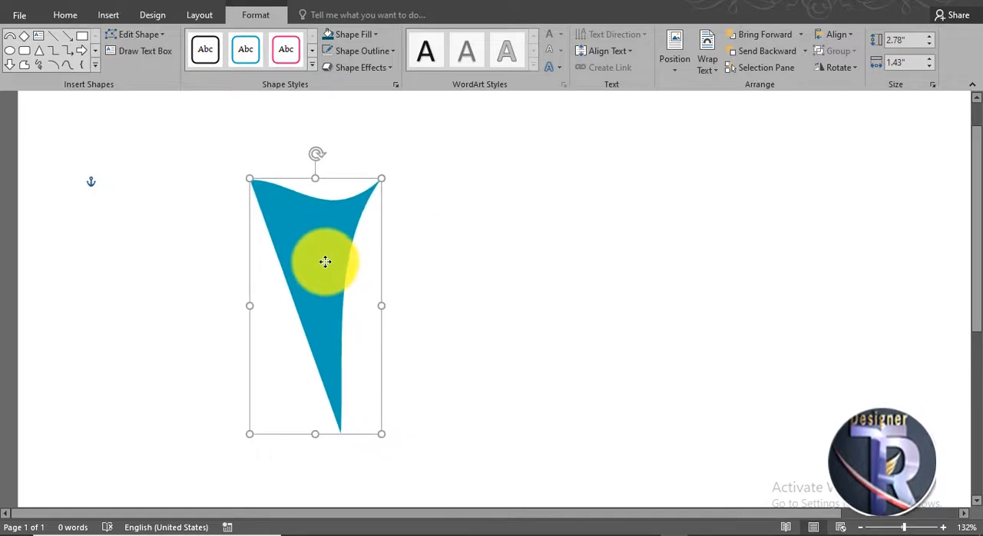
click(344, 35)
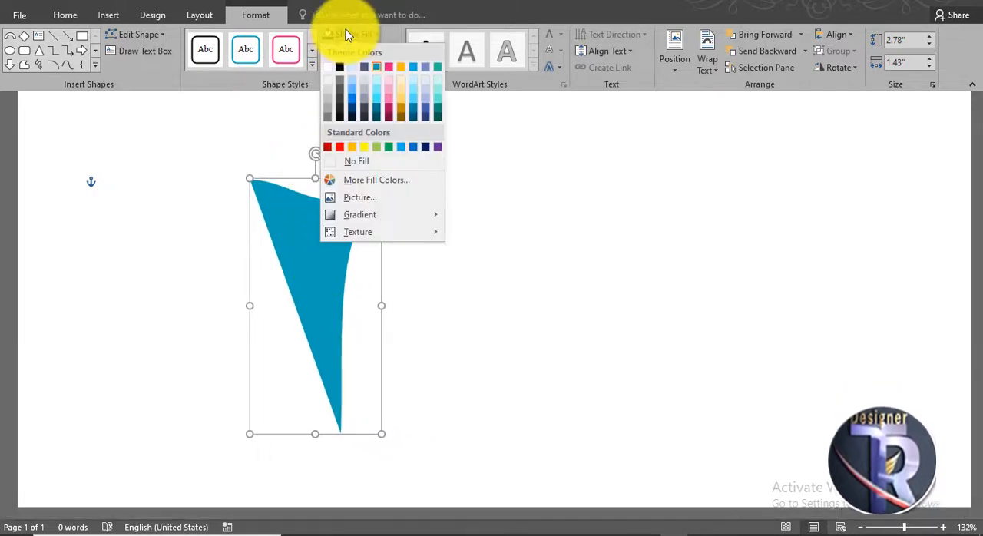
click(415, 112)
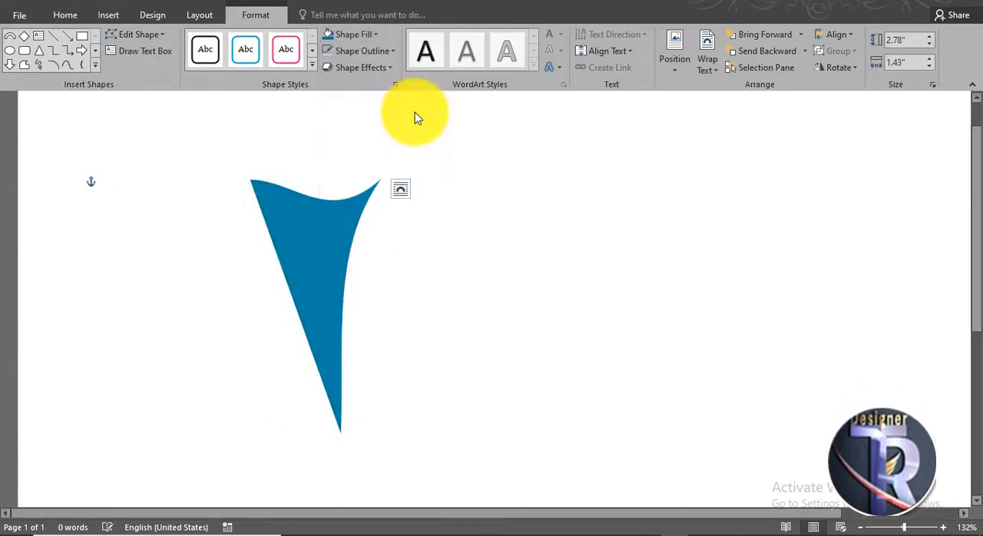
click(382, 36)
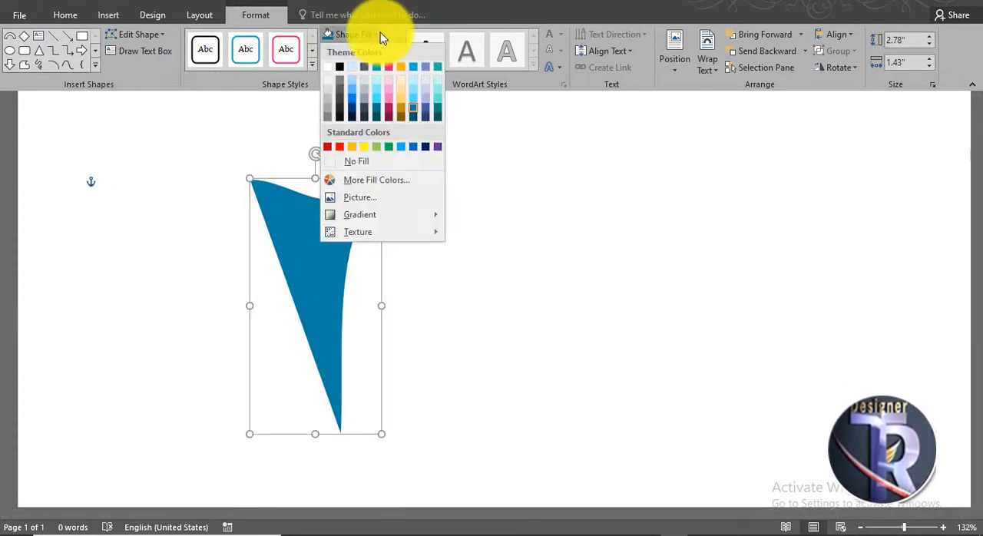
click(416, 119)
click(390, 292)
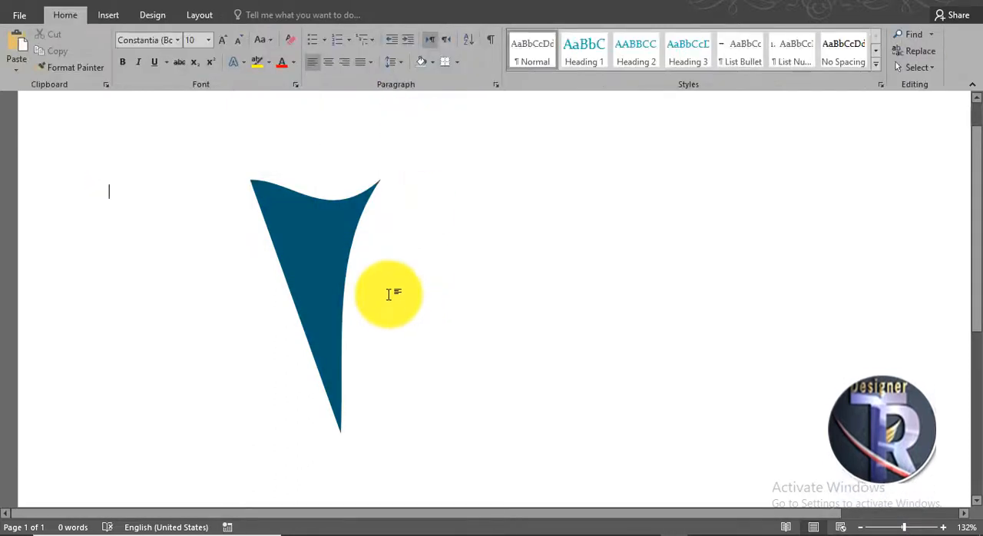
Refine the curve of the shape's top edge by adjusting the handle of its upper-left point.
click(321, 285)
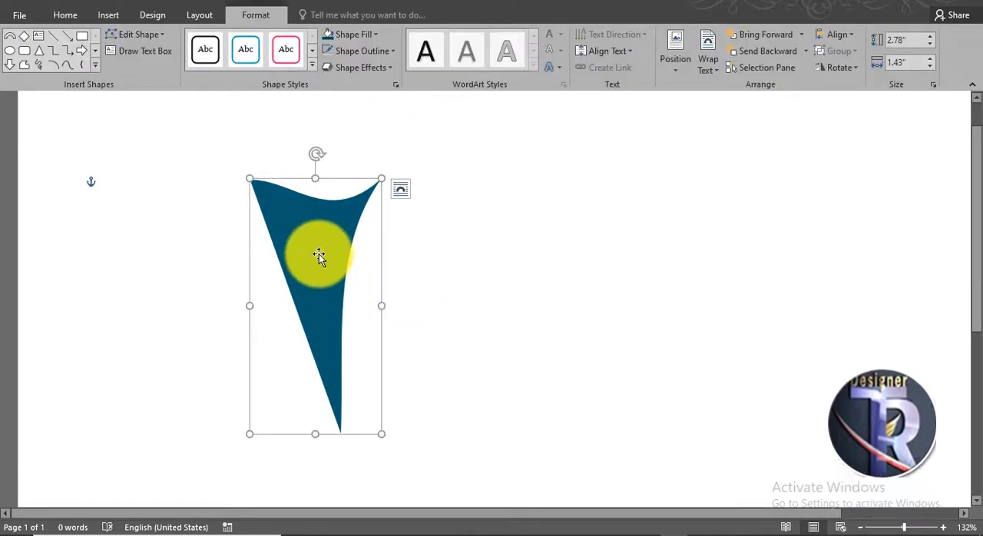
right_click(319, 255)
click(369, 355)
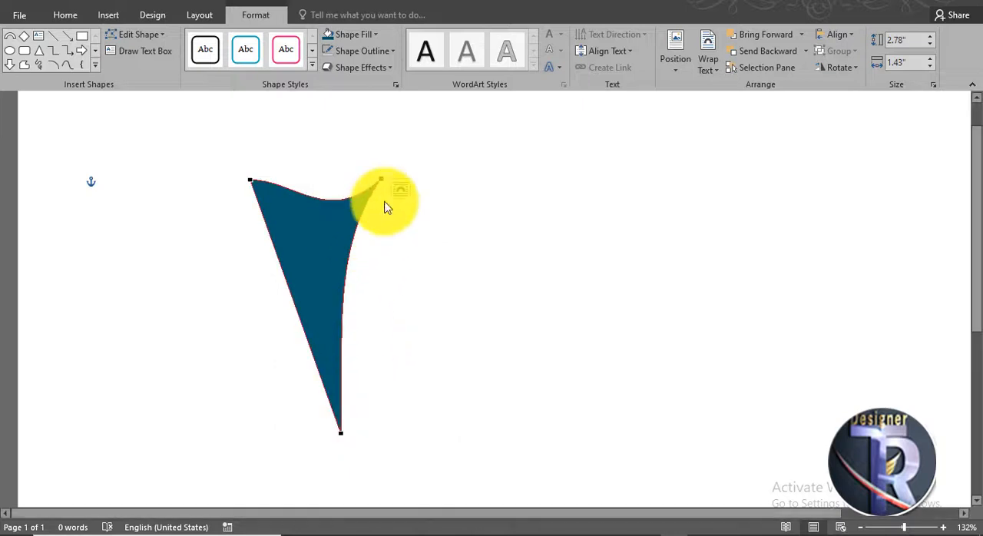
click(384, 179)
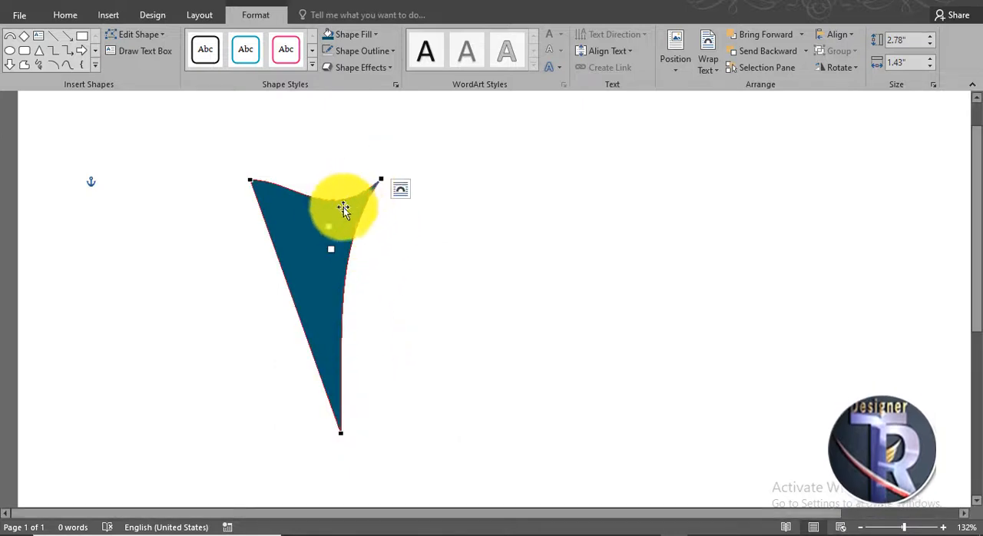
click(254, 180)
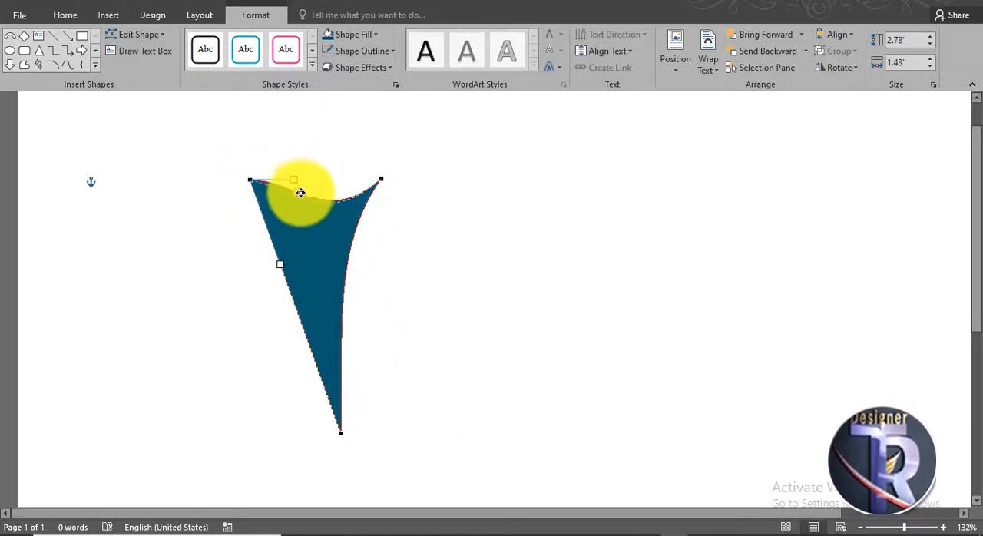
click(497, 309)
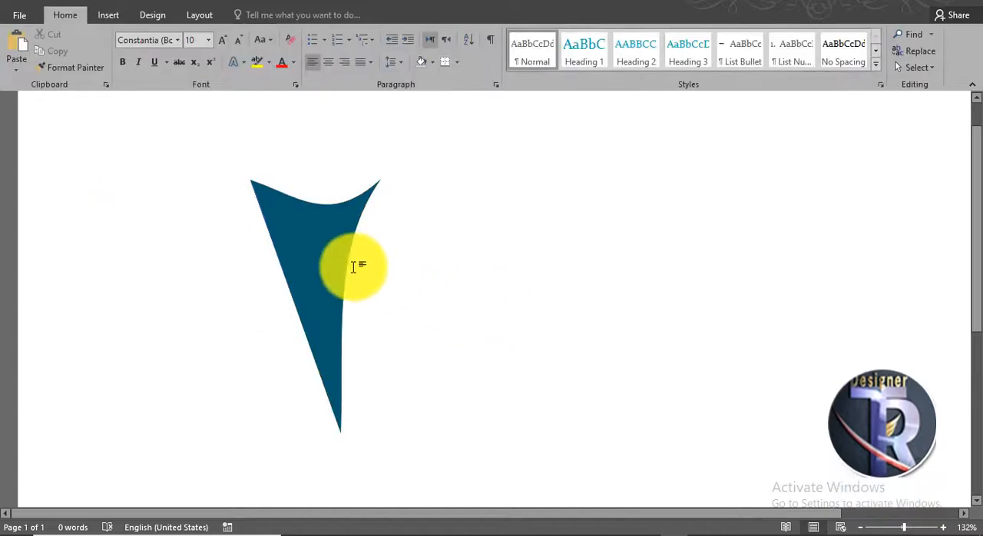
Shorten the shape to about 2.53" high by raising its bottom point, and reposition it slightly left and lower.
click(329, 256)
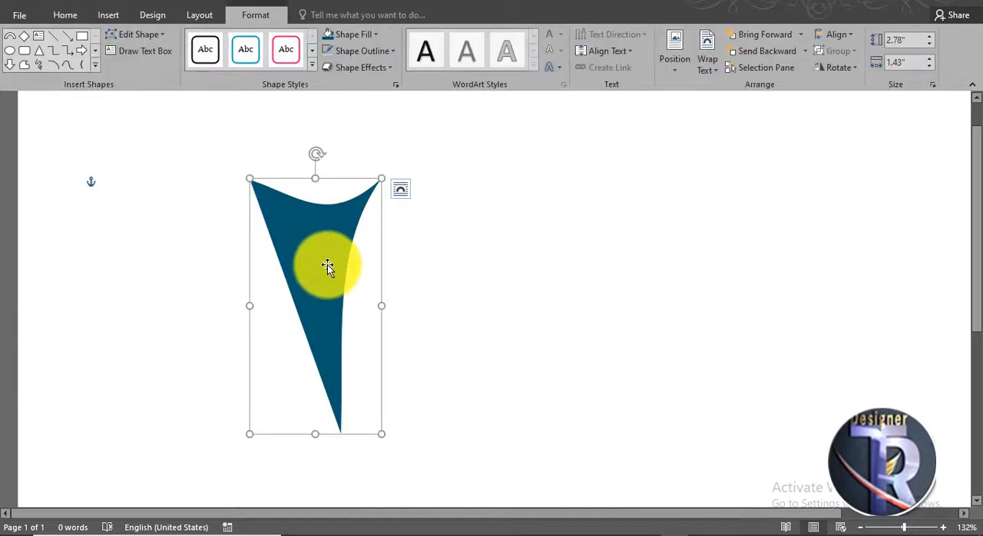
drag(327, 264, 314, 264)
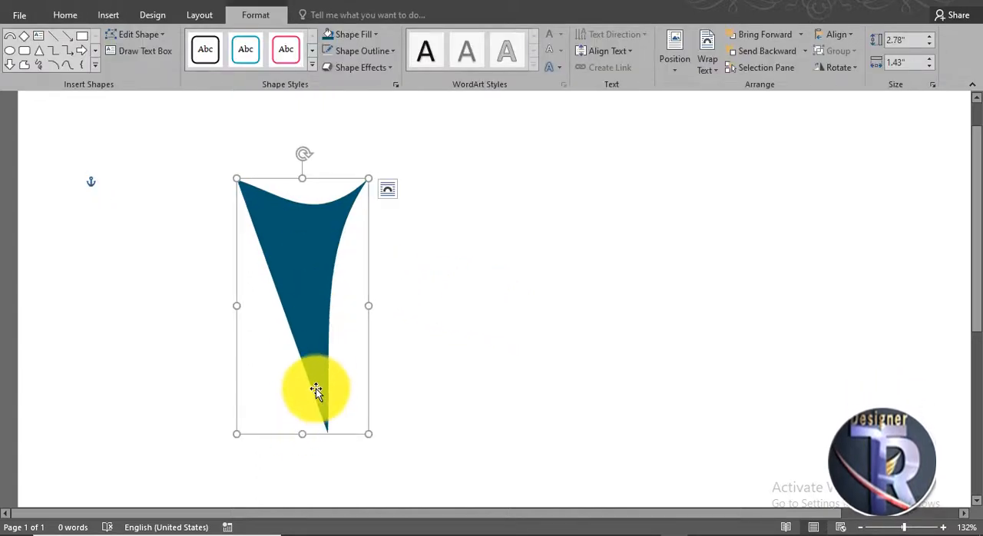
right_click(315, 390)
click(357, 223)
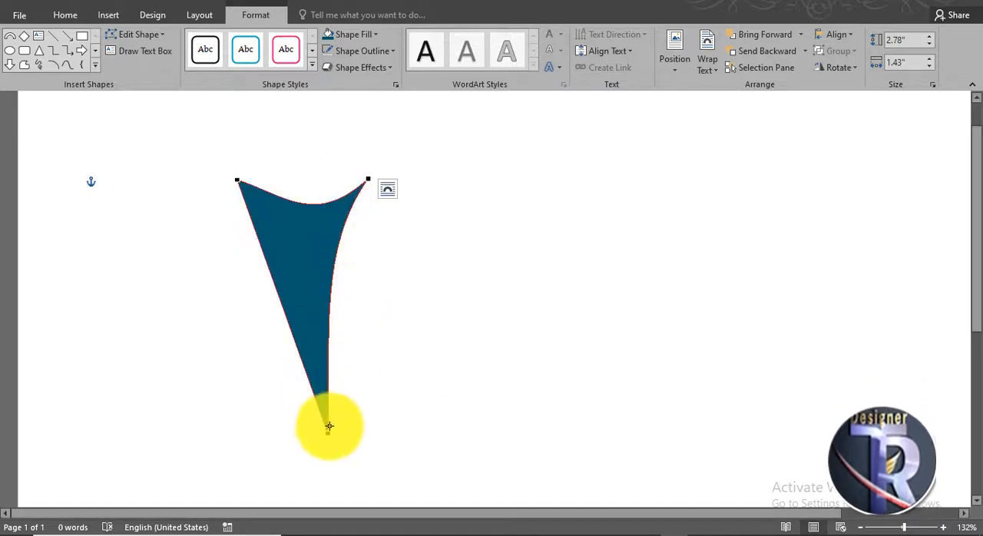
drag(324, 406, 328, 409)
click(345, 357)
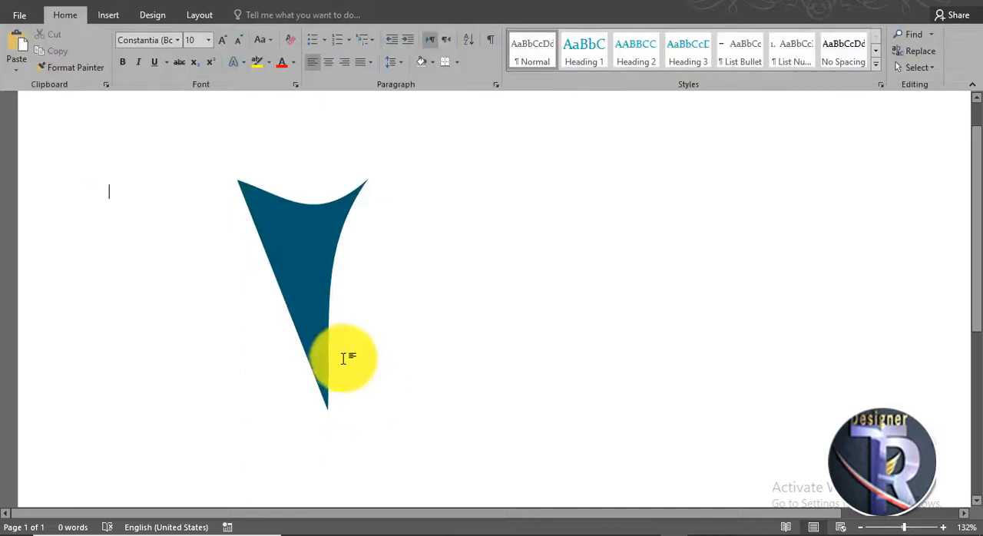
drag(323, 307, 318, 335)
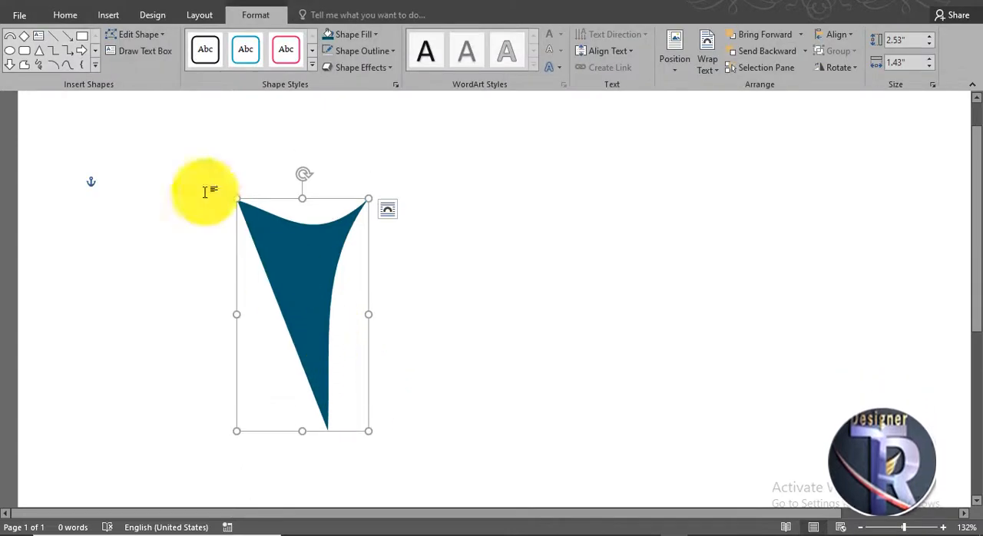
Draw a circle about 0.62" in diameter as a head above the body's curved top edge and fill it with the same dark blue.
click(11, 35)
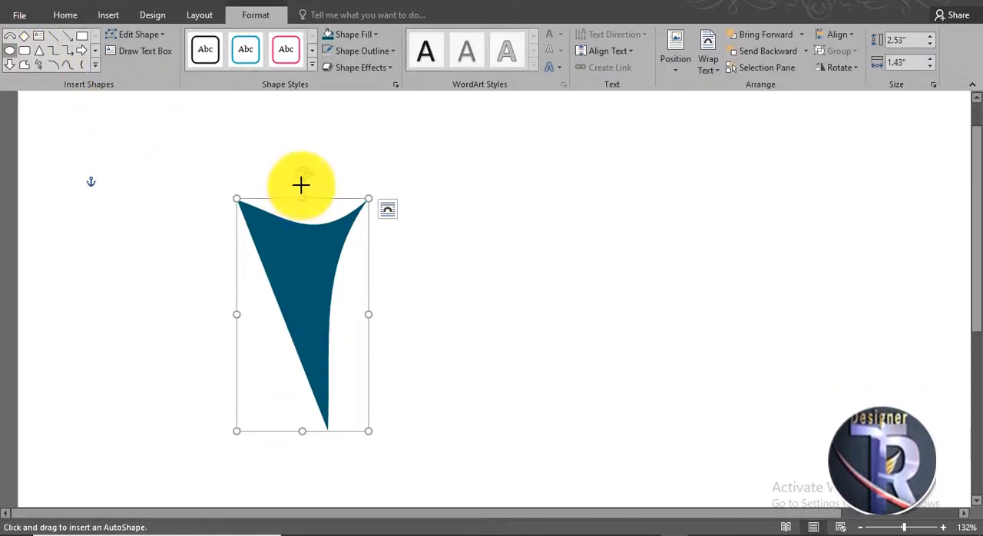
drag(302, 202, 311, 217)
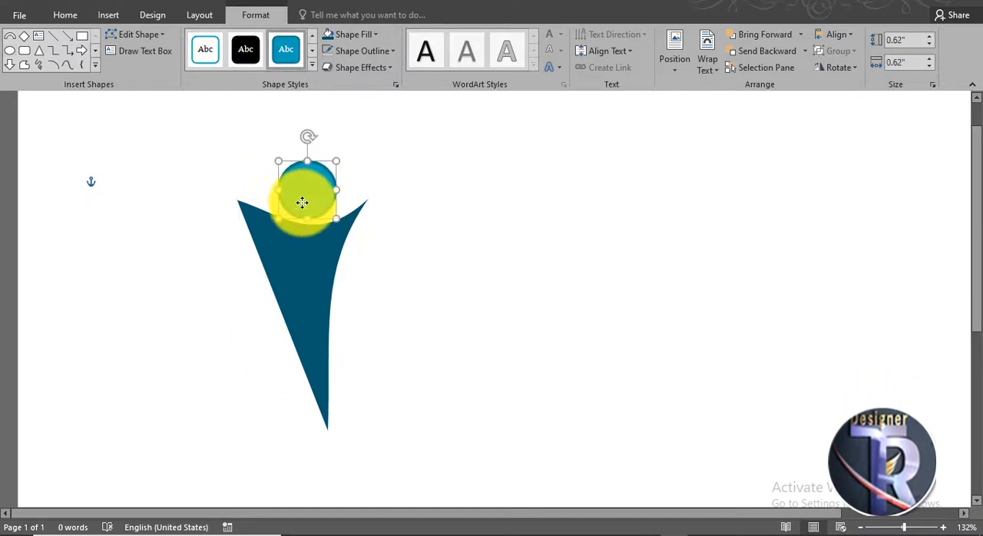
click(333, 34)
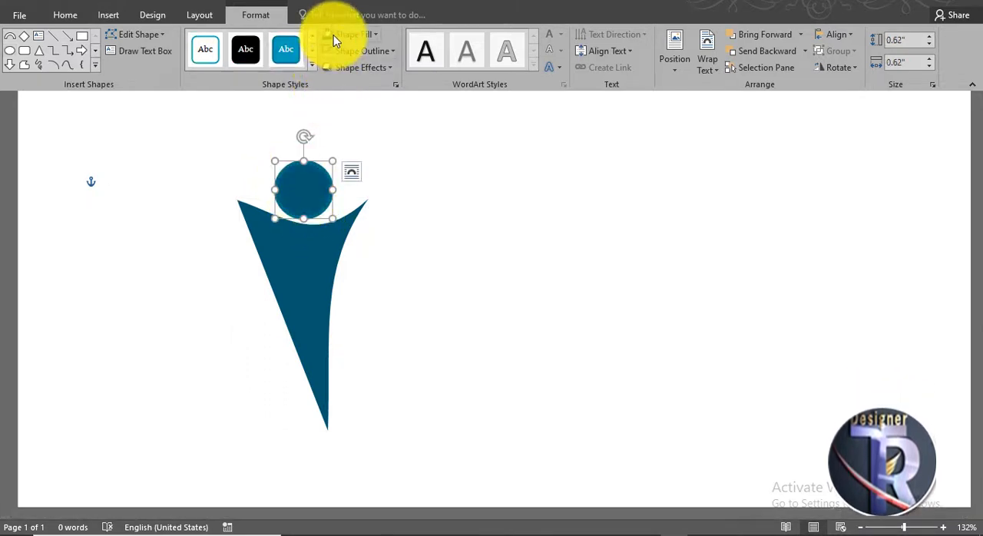
Remove the head circle's outline and nudge it slightly upward to leave a gap above the body.
click(359, 51)
click(384, 182)
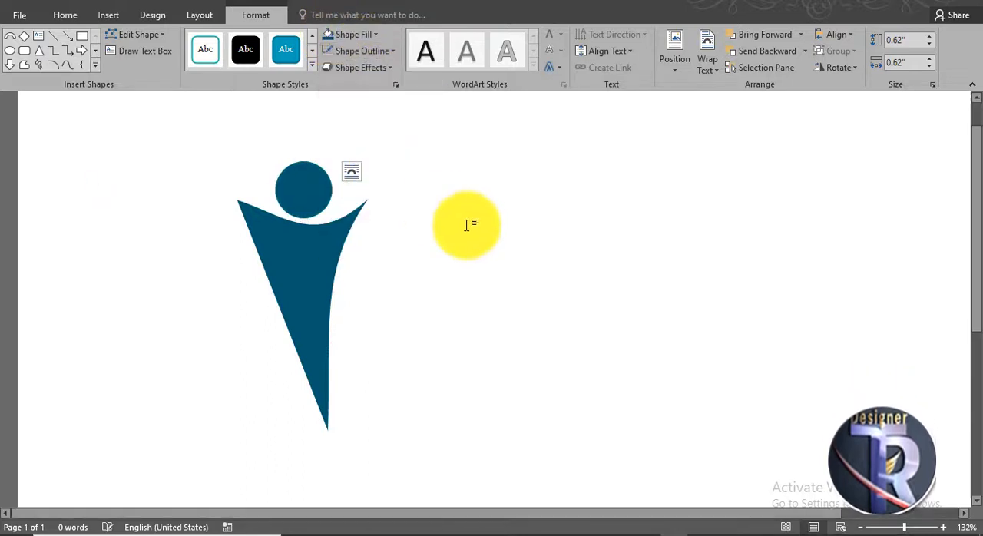
click(391, 215)
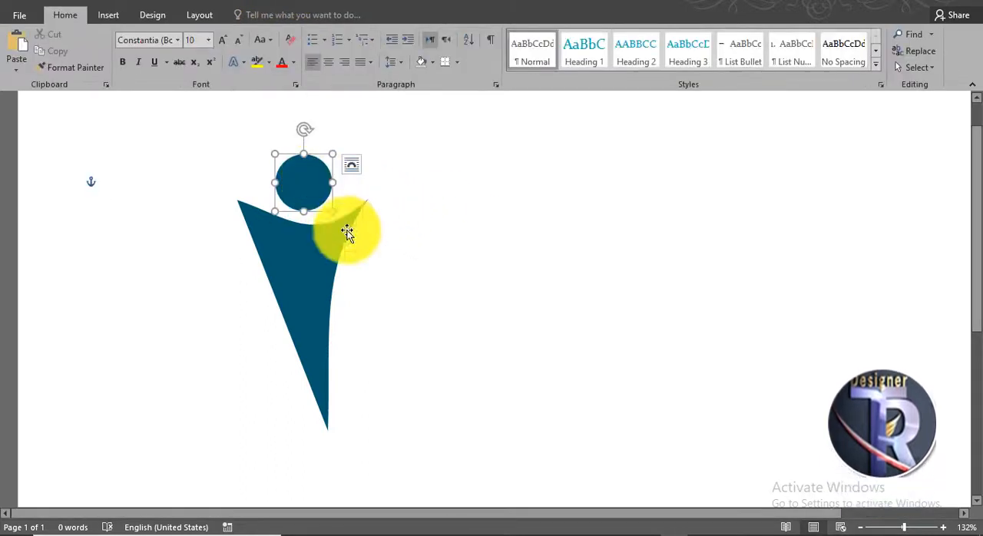
click(379, 243)
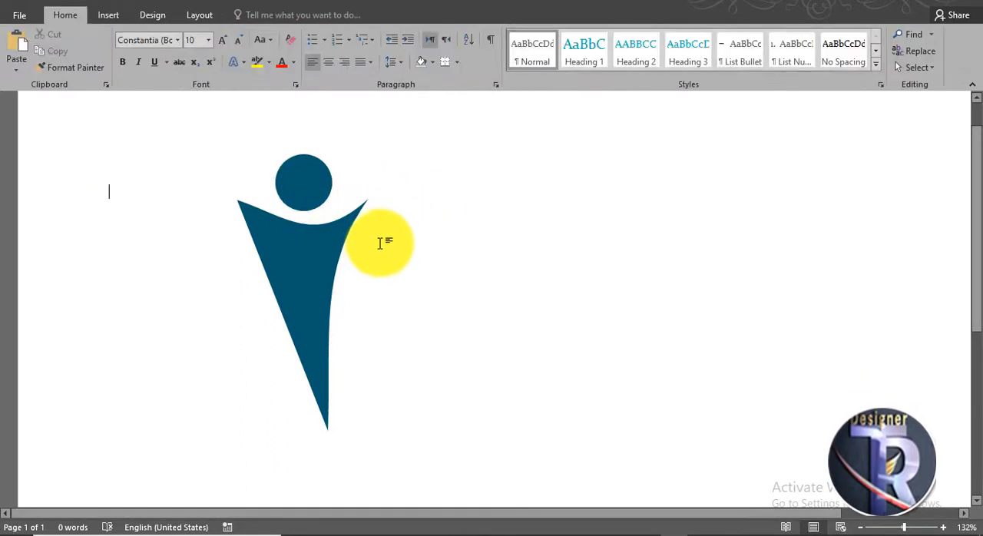
Group the head circle and body shape into one figure, and place a copy of it directly to the right.
click(309, 255)
shift+click(309, 176)
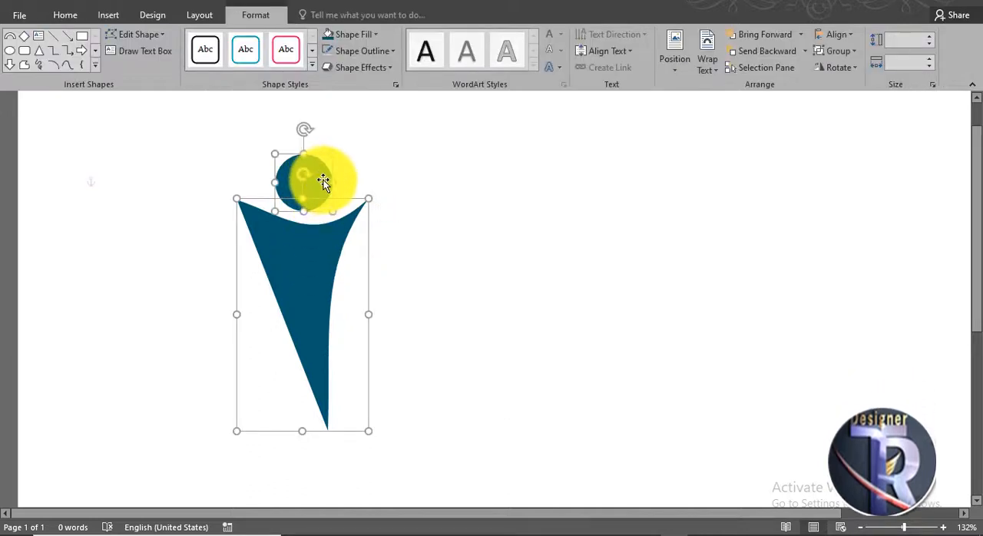
right_click(319, 275)
click(456, 360)
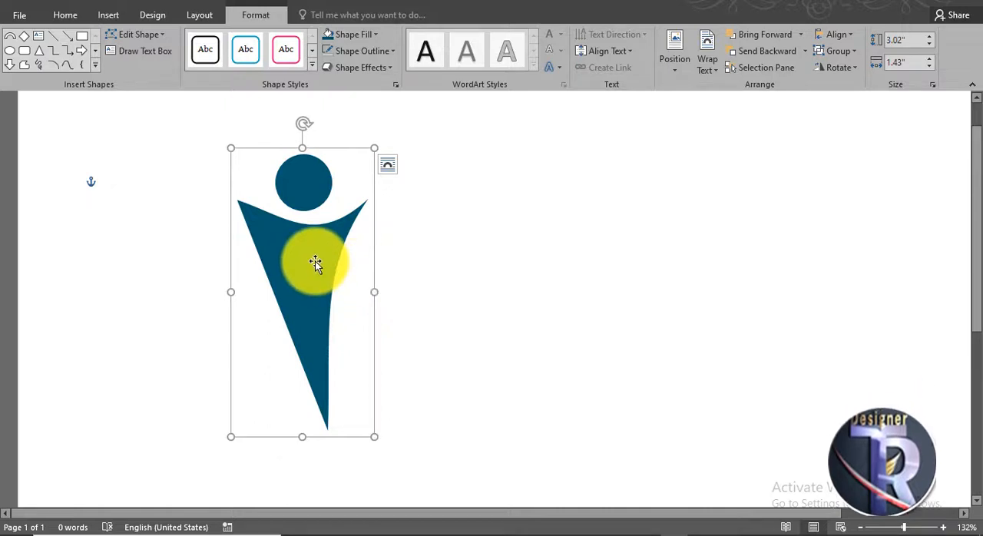
drag(315, 263, 444, 257)
click(526, 314)
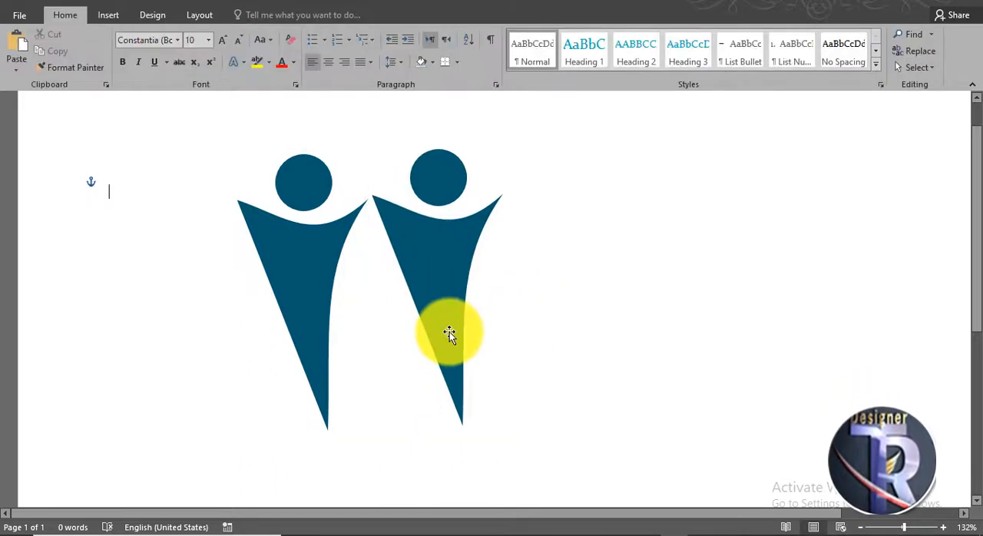
Move the copied figure closer to the original, then tilt the left figure counterclockwise and shift it up and to the left.
drag(443, 331, 421, 336)
click(303, 271)
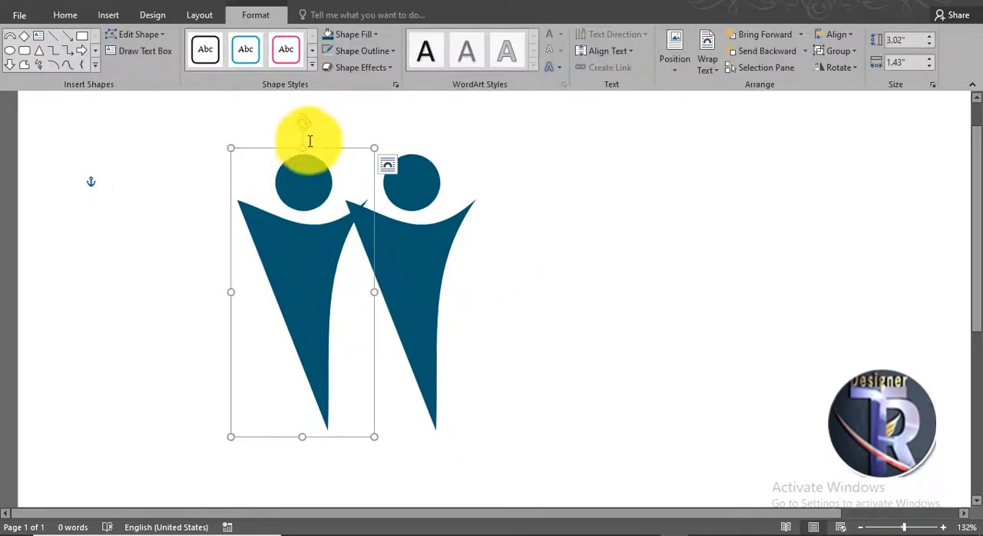
drag(307, 125, 276, 158)
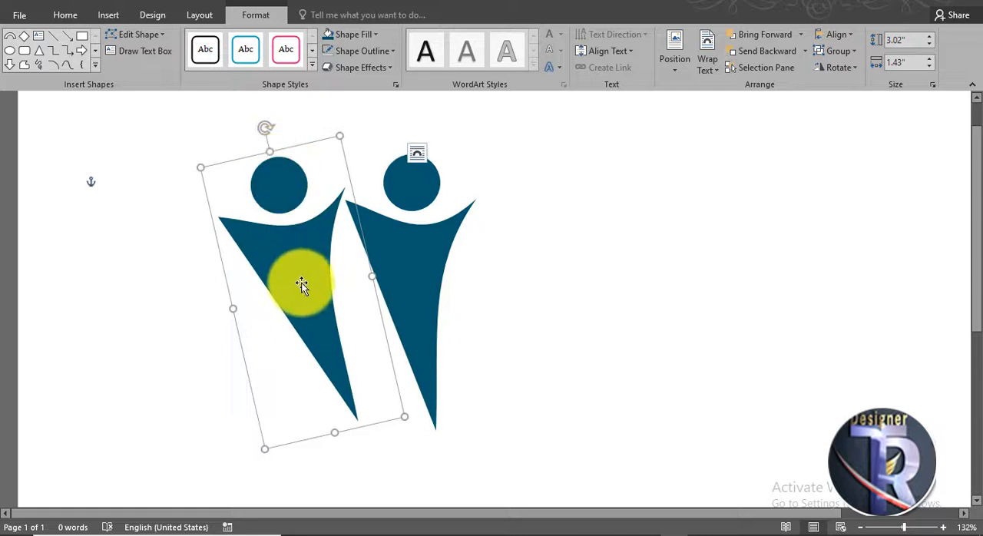
drag(302, 285, 278, 266)
Tilt the right figure clockwise and position it so its bottom tip meets the left figure's, forming a V.
click(445, 265)
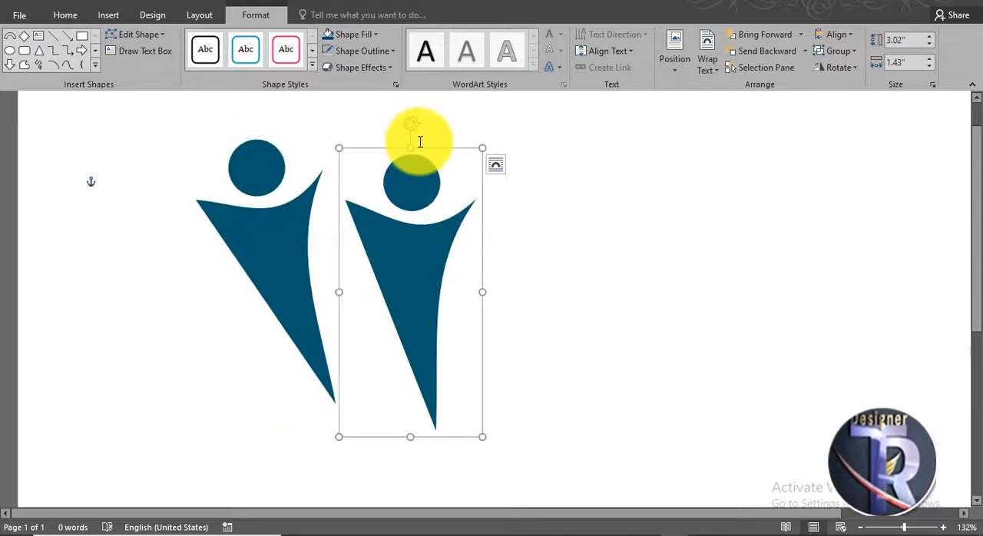
drag(414, 125, 480, 134)
drag(423, 300, 389, 276)
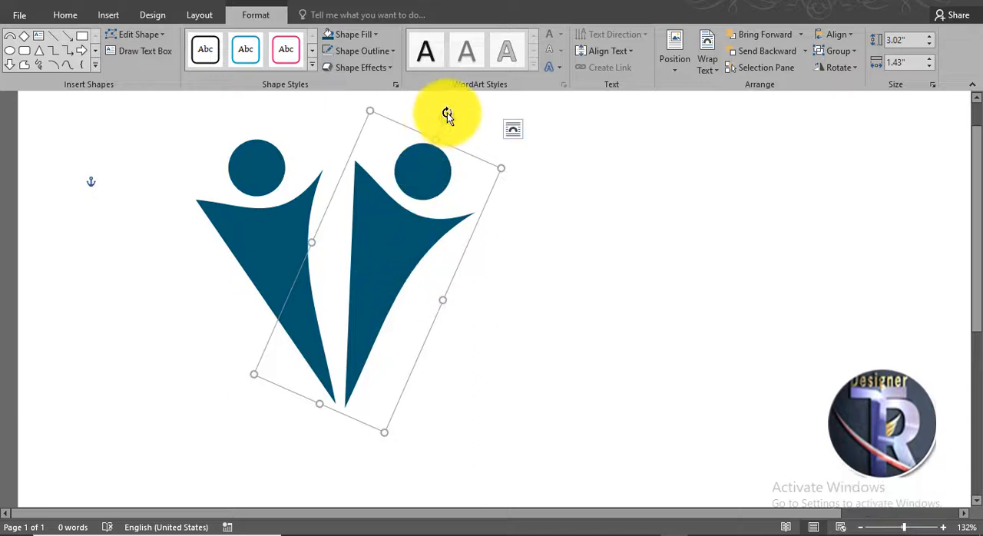
drag(456, 115, 456, 112)
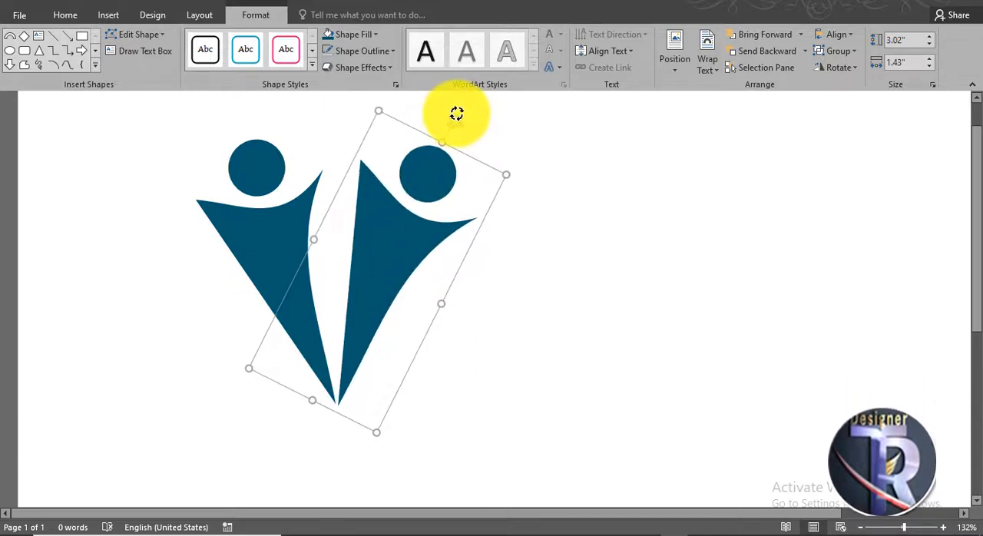
click(526, 278)
ctrl+scroll(526, 278, down, 2)
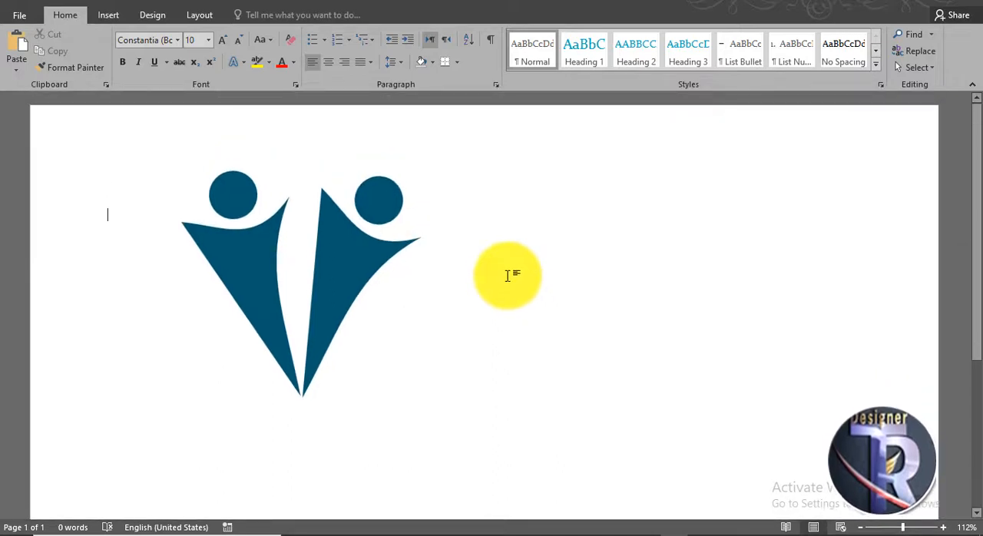
Place a copy of the right figure below and to its right, and scale the copy down proportionally.
click(334, 279)
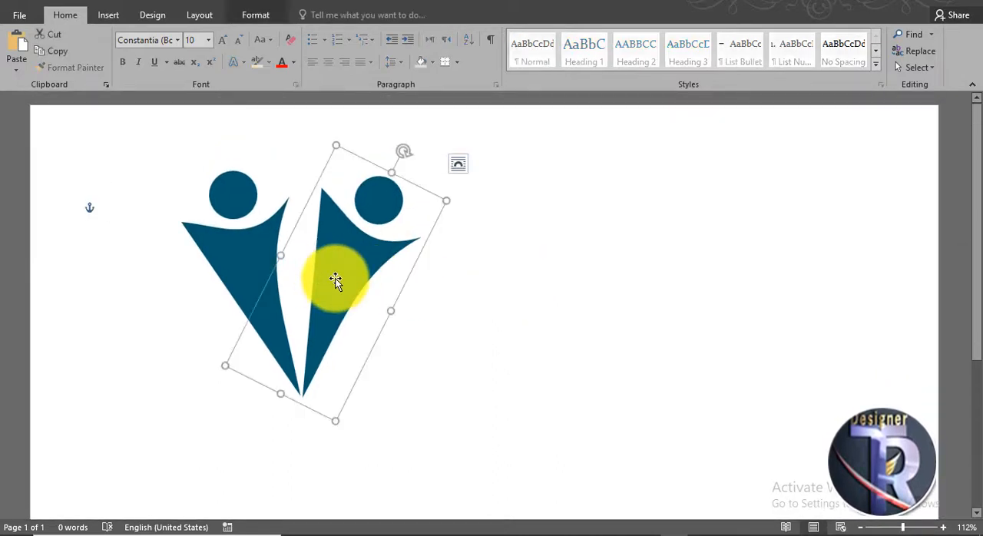
click(415, 400)
ctrl+drag(350, 276, 394, 344)
click(433, 331)
click(440, 324)
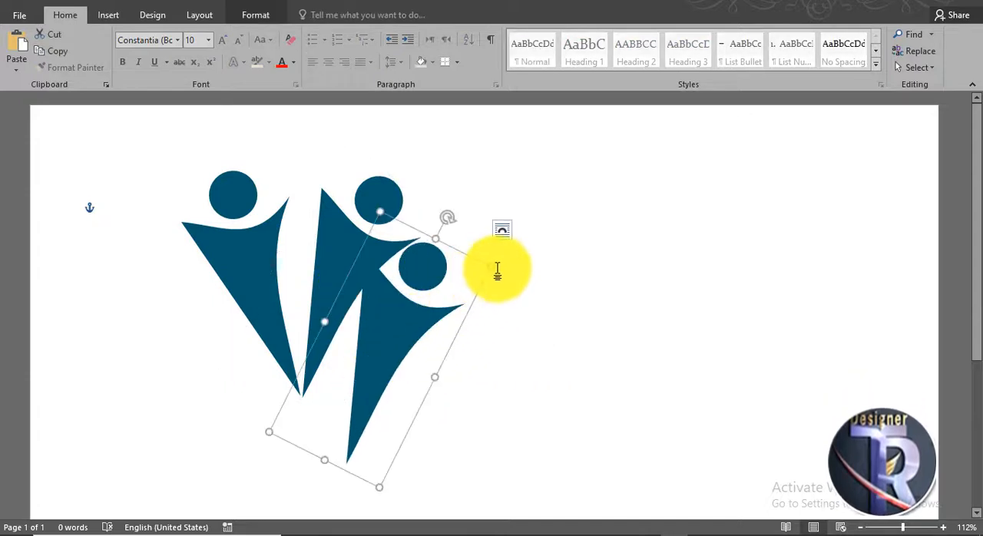
drag(493, 264, 385, 355)
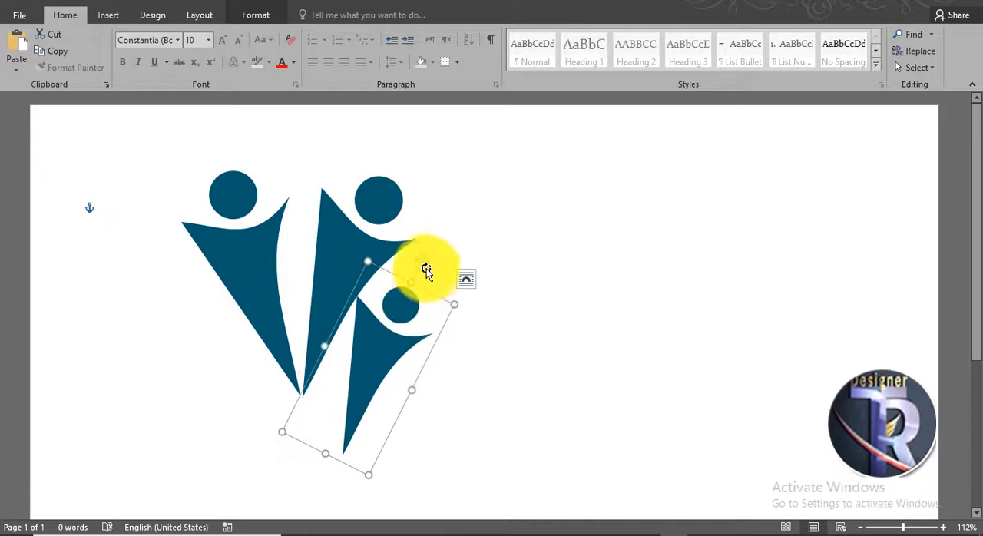
Tilt the small figure further clockwise, shrink it to about 2.05" by 0.97", and align its tip with the larger figures' tips.
drag(445, 273, 466, 296)
drag(392, 347, 400, 321)
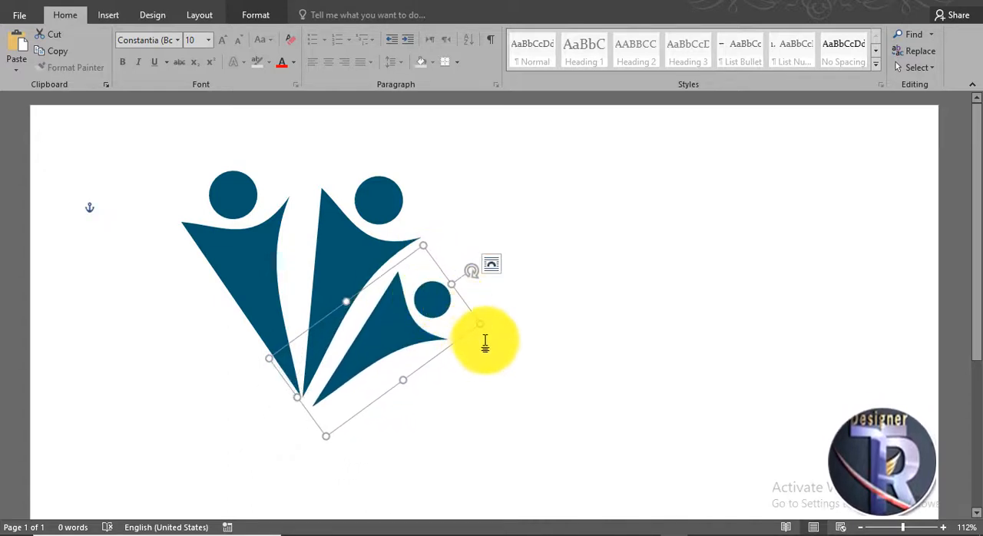
drag(462, 331, 388, 332)
drag(451, 284, 464, 287)
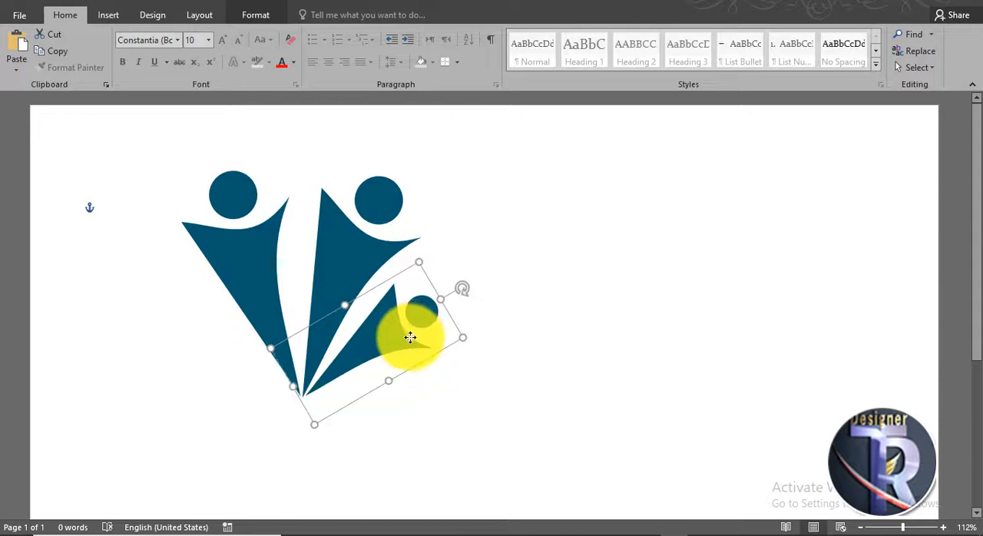
drag(410, 337, 414, 337)
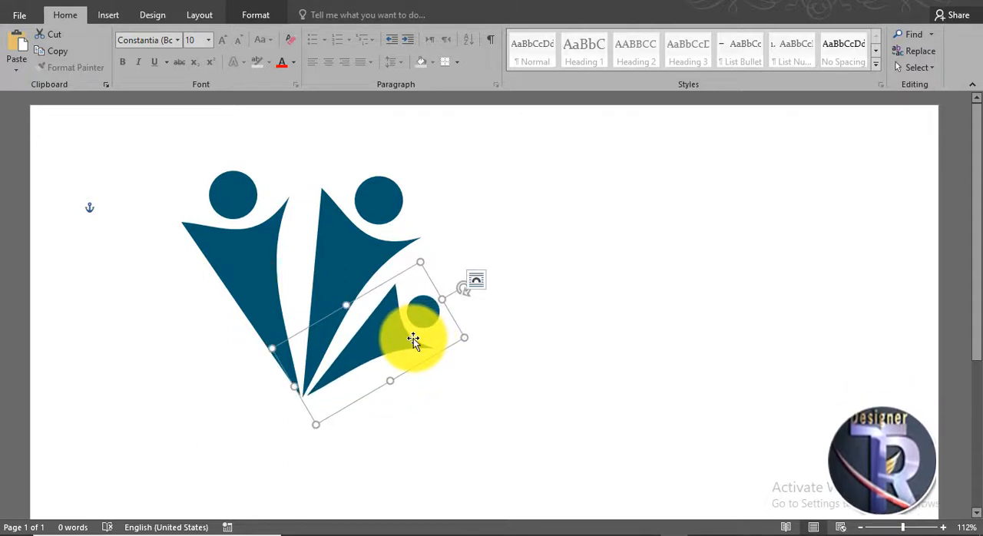
key(ctrl)
click(406, 341)
click(483, 377)
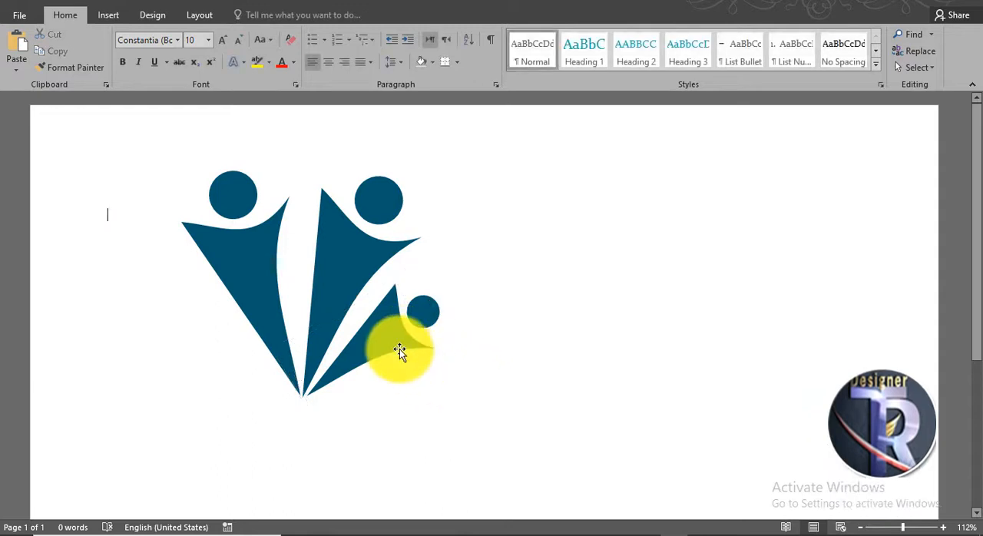
Place a copy of the small figure over the lower part of the large left figure.
click(401, 347)
drag(411, 348, 265, 366)
click(472, 407)
click(241, 358)
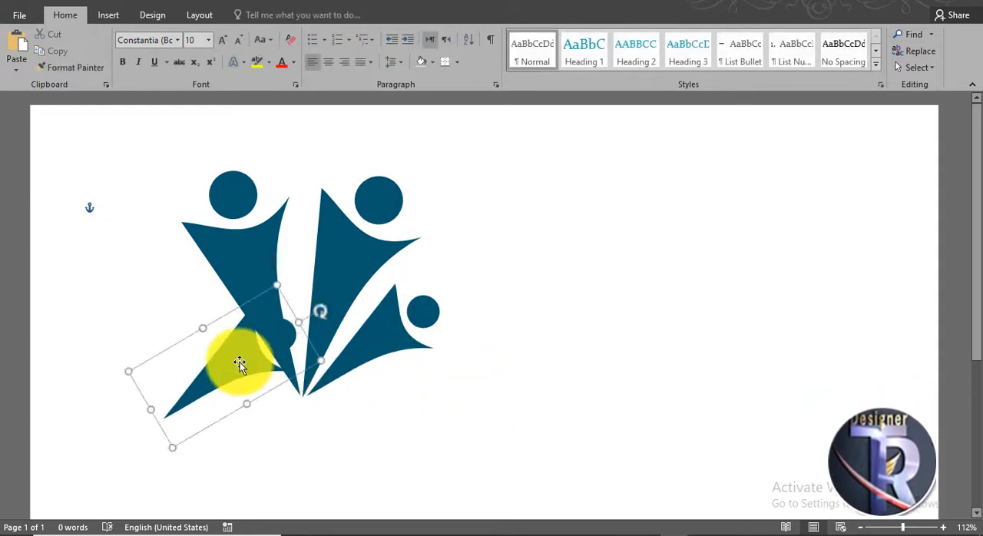
Flip the small copy horizontally and position it under the large left figure with its tip near the common point.
click(256, 14)
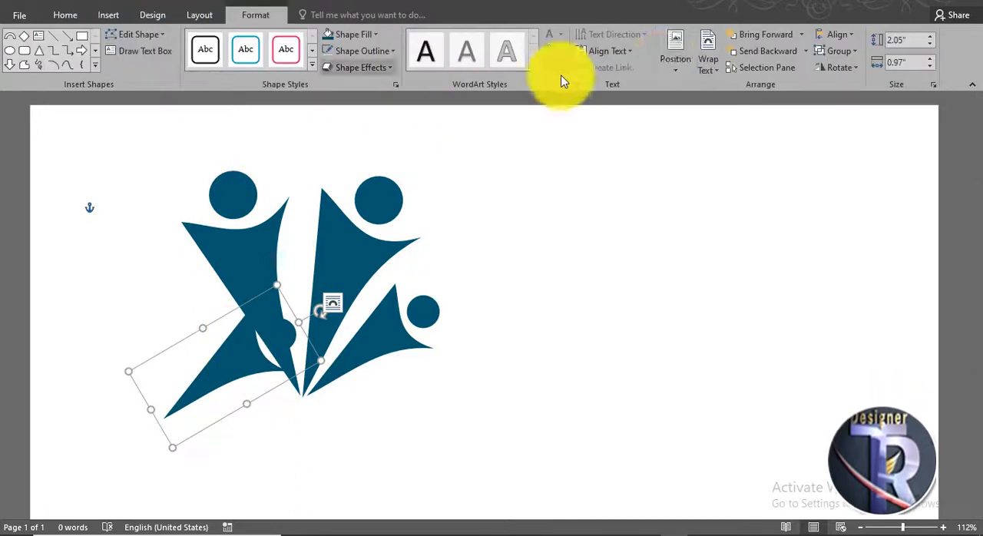
click(842, 70)
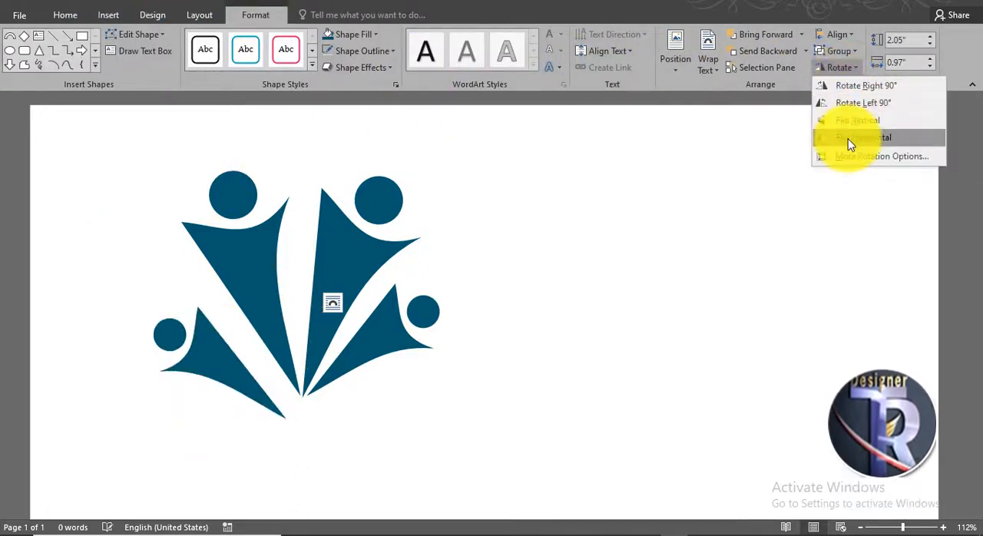
click(844, 136)
drag(253, 391, 256, 373)
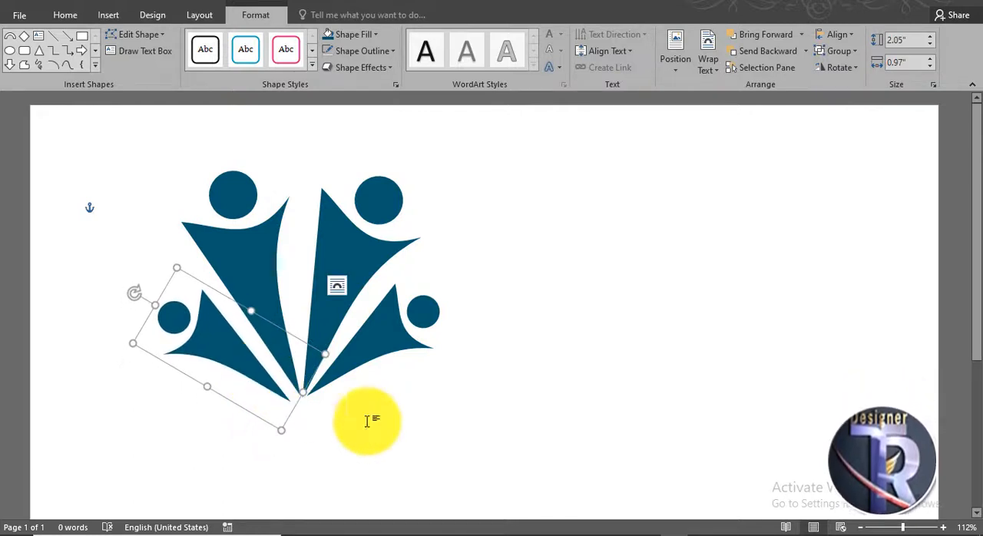
click(464, 413)
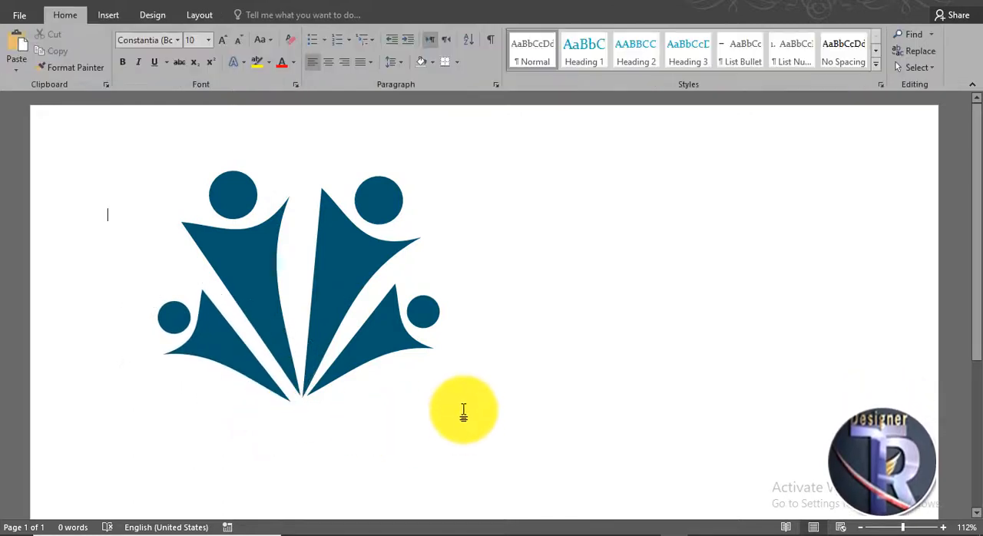
Draw a circle about 1.2" in diameter and center it over the point where the four figures' tips converge.
click(109, 14)
click(194, 63)
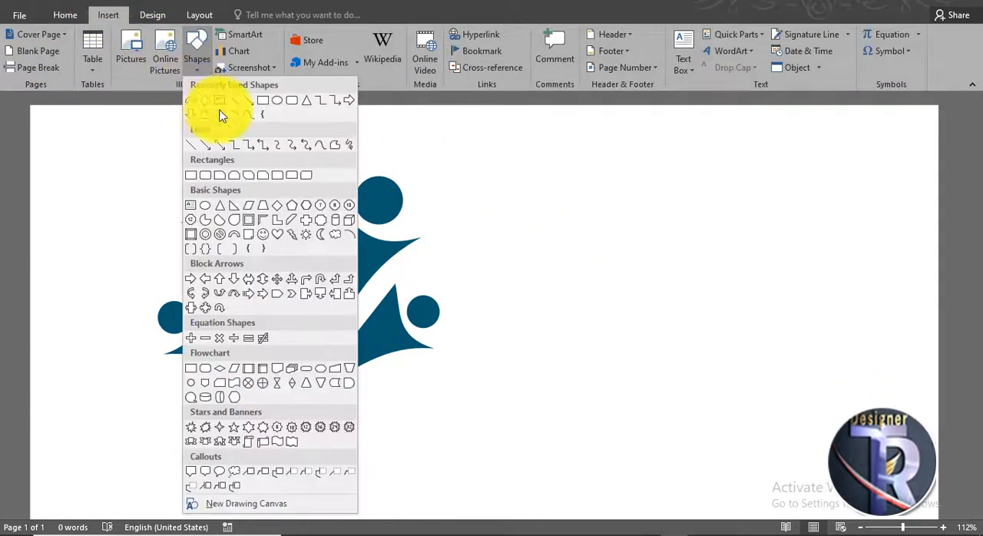
click(275, 102)
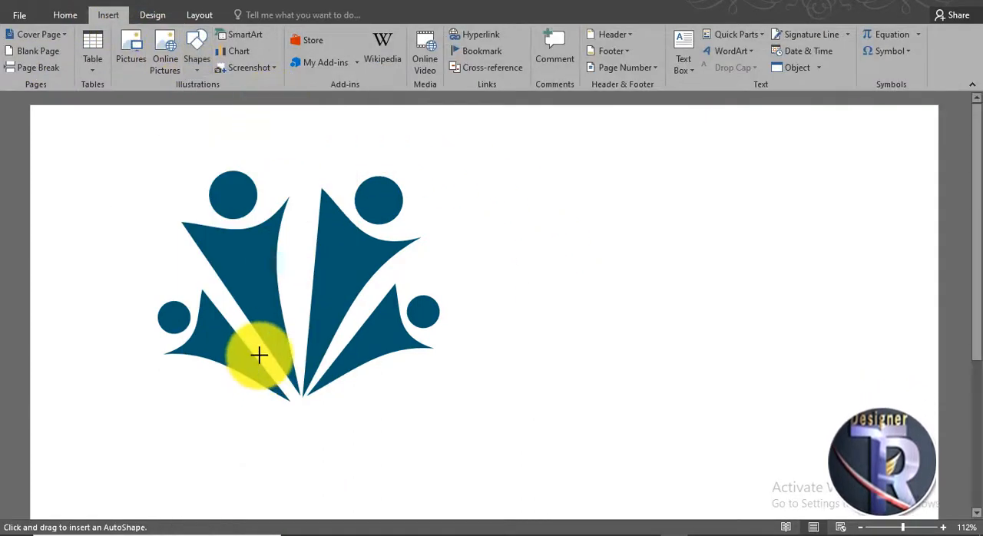
drag(259, 354, 307, 415)
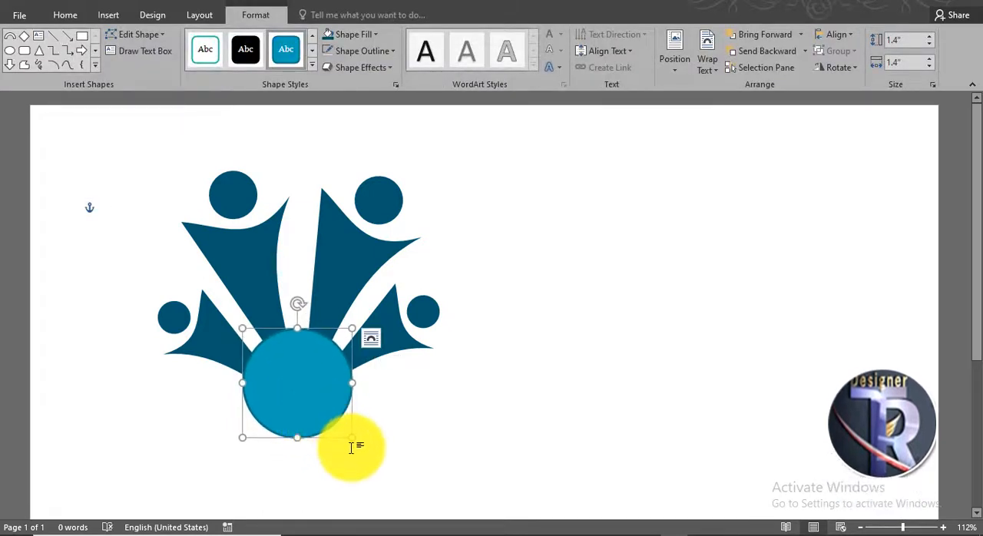
drag(350, 439, 342, 430)
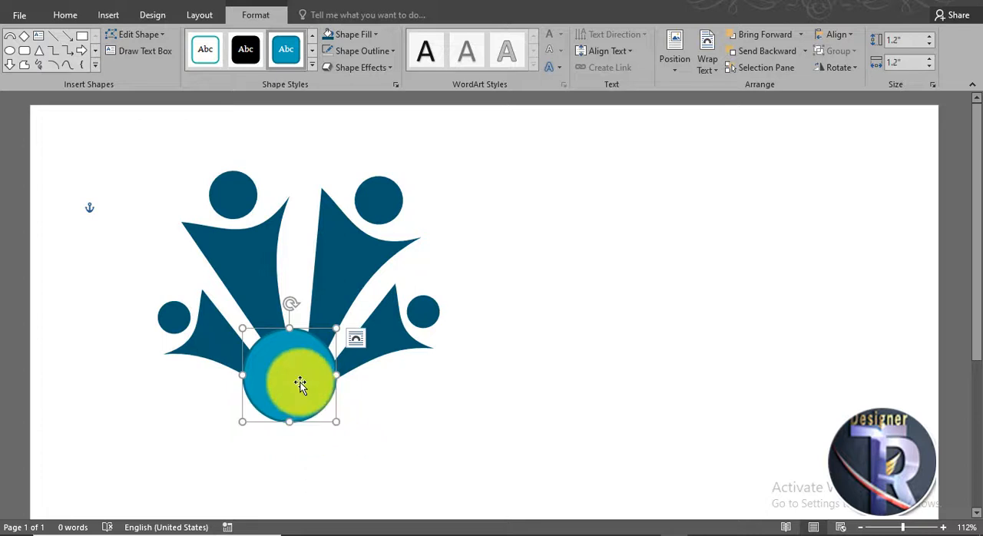
drag(300, 384, 310, 389)
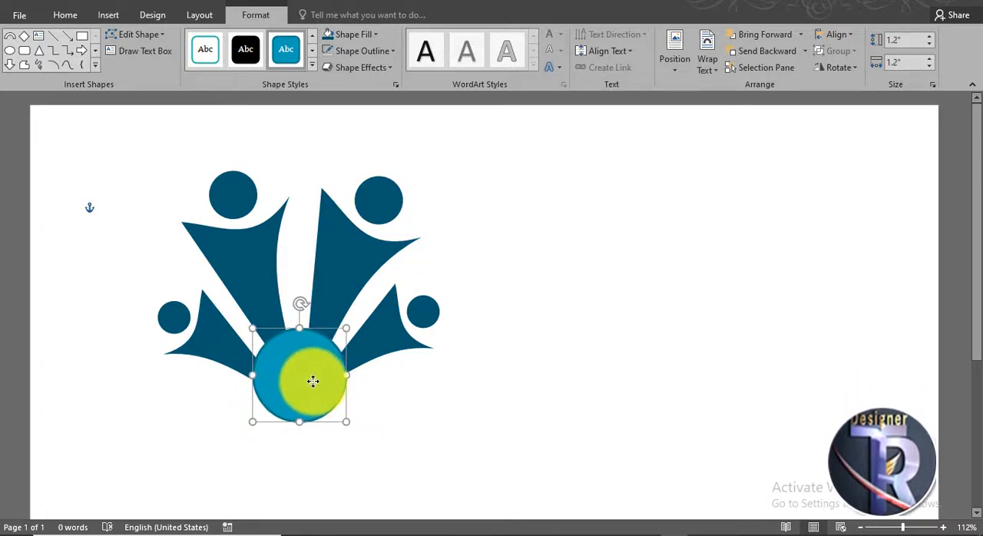
Fill the central circle with the figures' dark blue and give it a white outline.
click(344, 34)
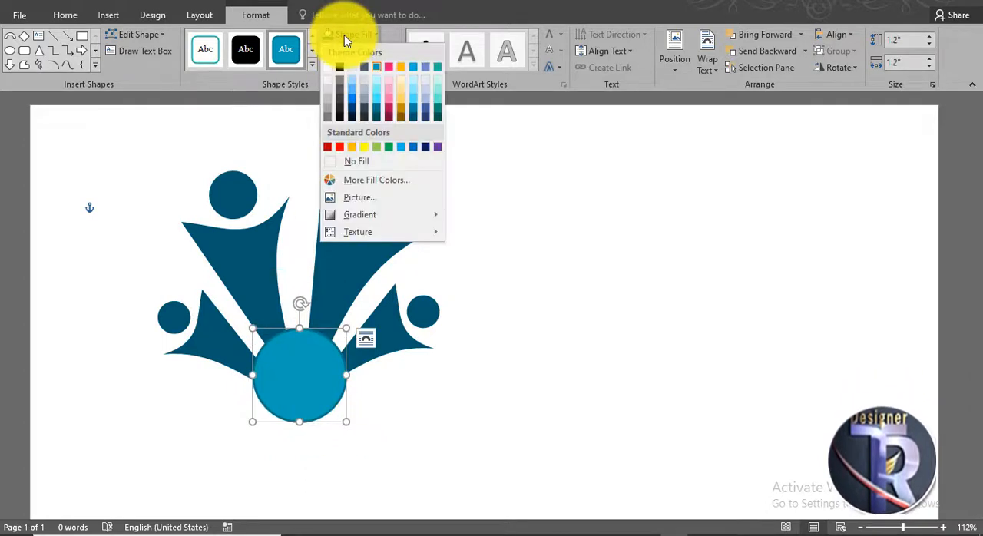
click(414, 117)
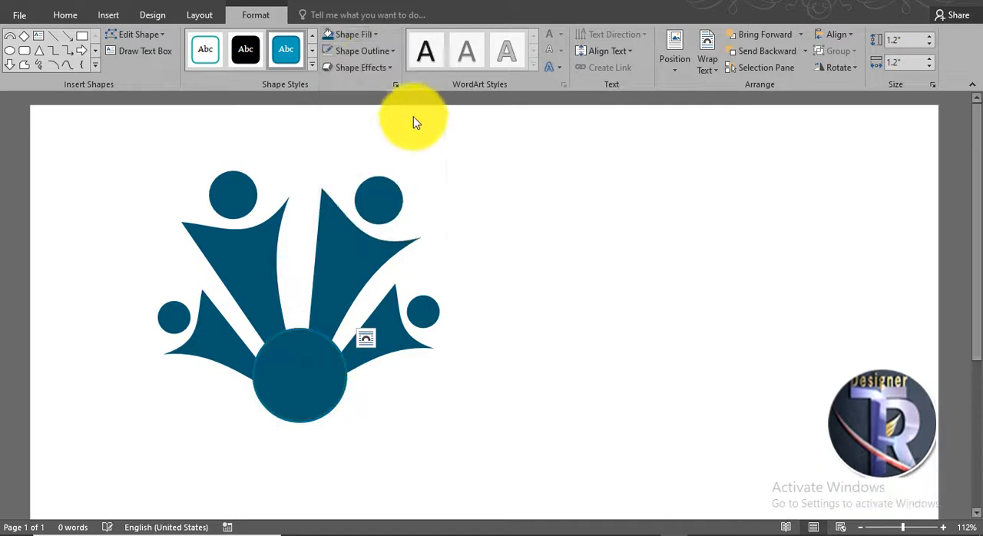
click(366, 41)
click(386, 52)
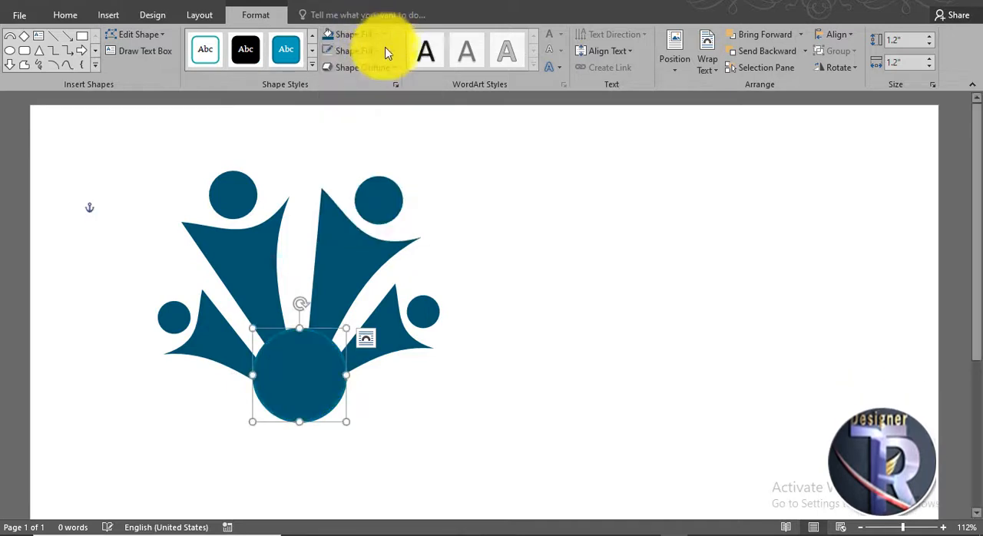
click(384, 53)
click(329, 86)
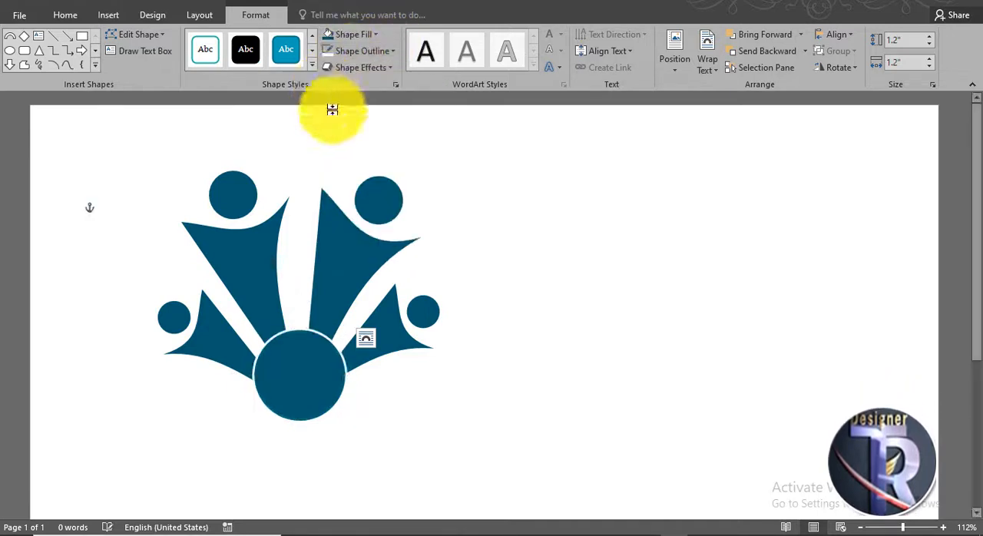
click(485, 350)
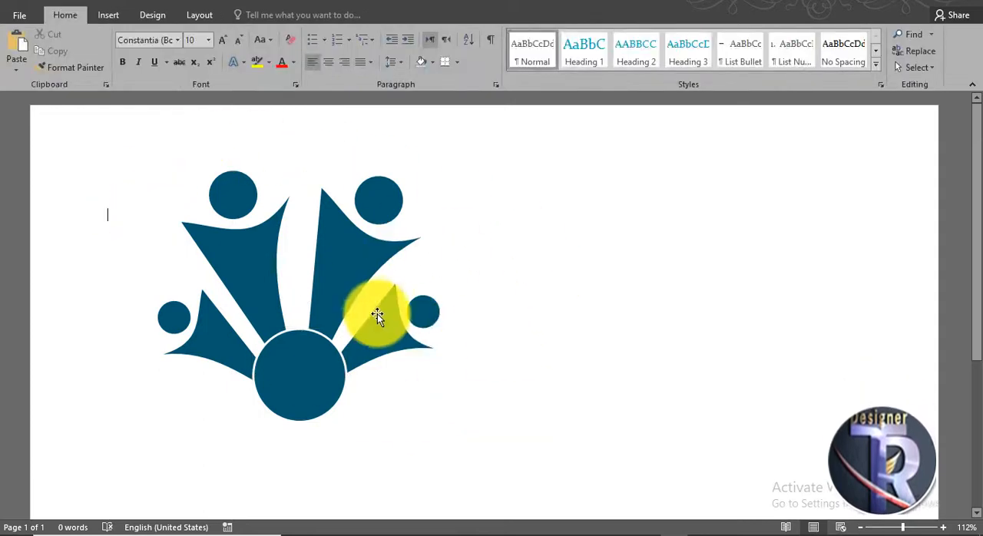
Insert WordArt in the first black style, move it over the central circle, and replace its placeholder text with "LOGO".
ctrl+scroll(384, 315, up, 1)
ctrl+scroll(385, 315, up, 1)
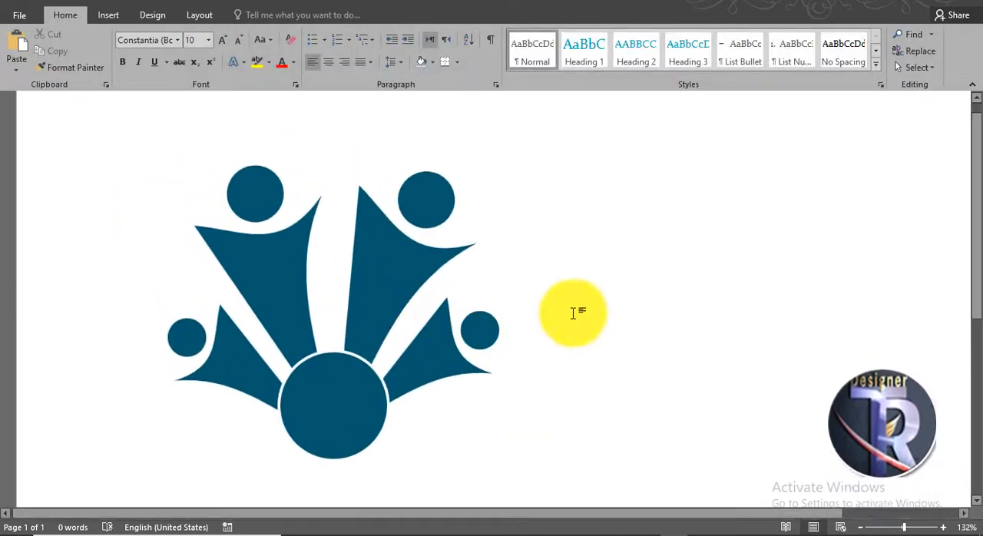
scroll(572, 312, down, 1)
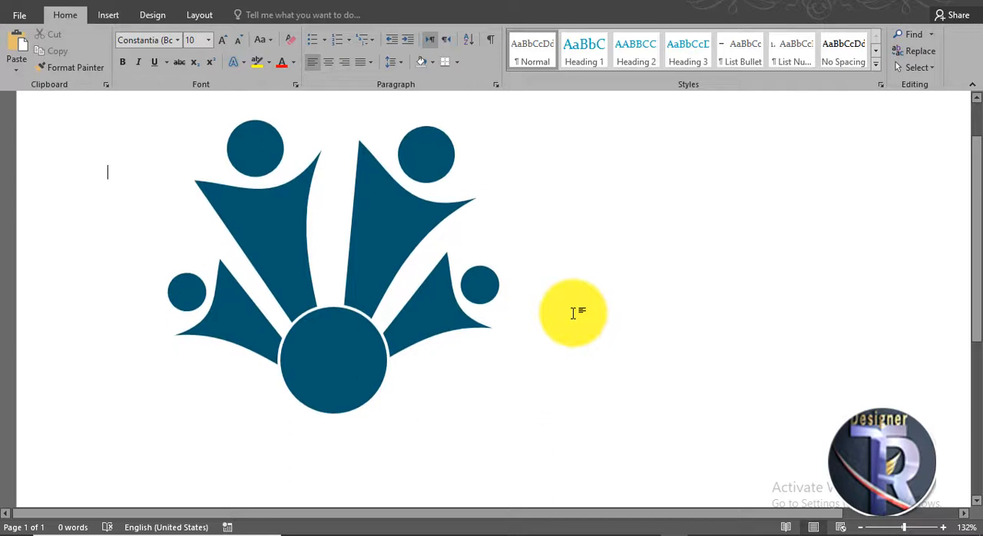
scroll(573, 313, up, 1)
click(125, 16)
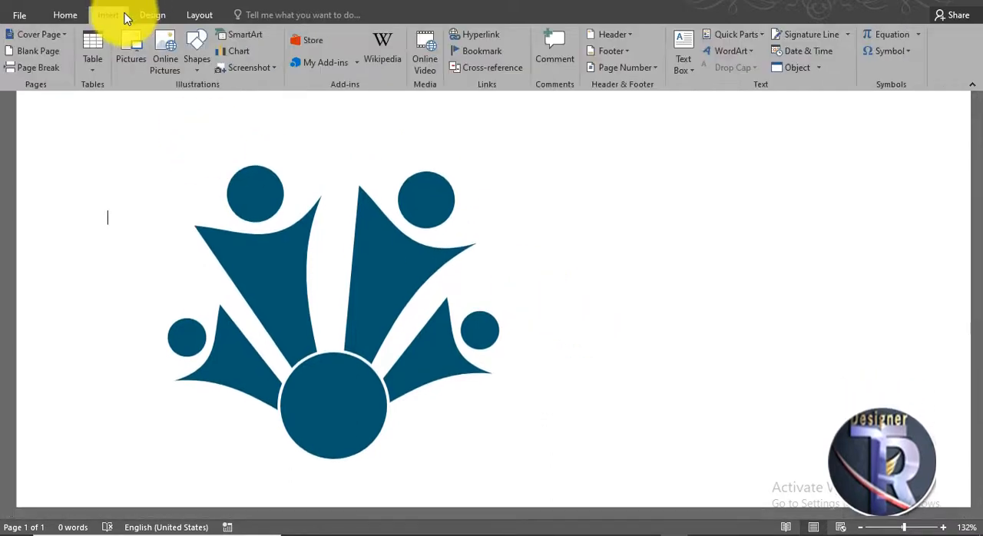
click(730, 51)
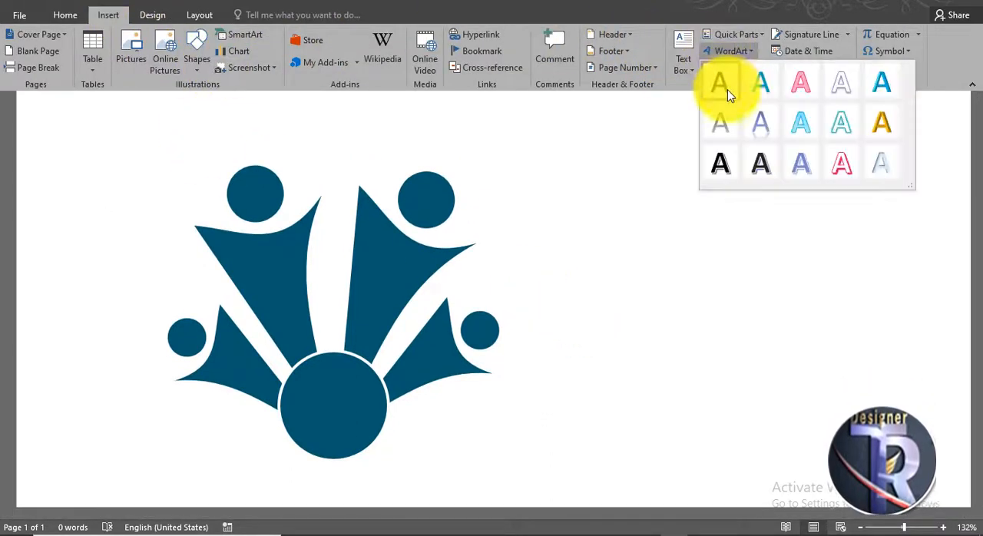
click(719, 84)
drag(314, 202, 390, 355)
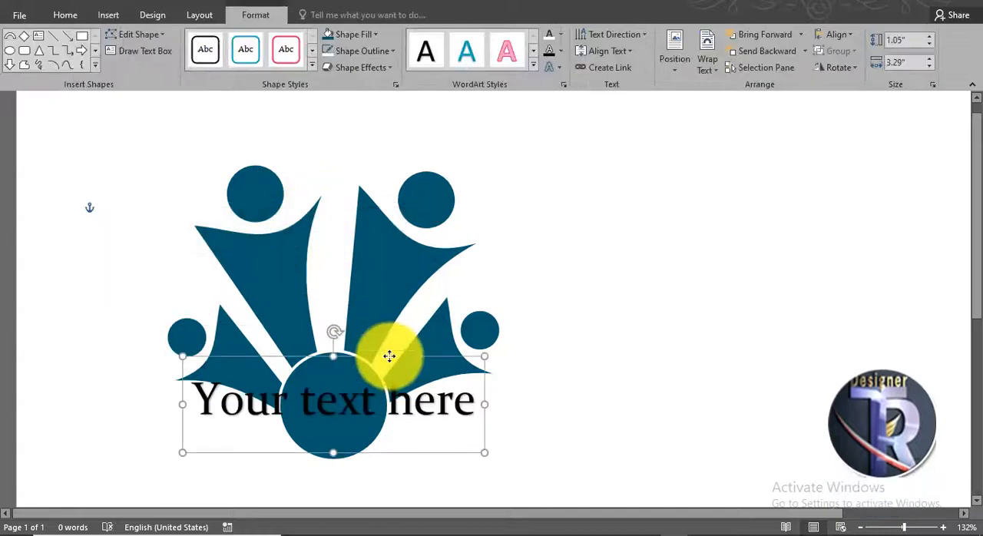
drag(237, 410, 238, 411)
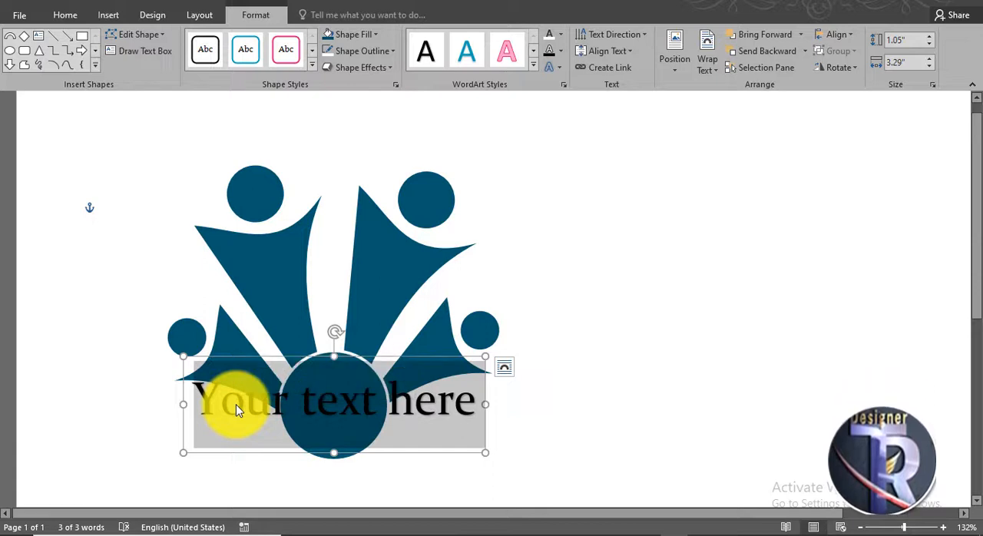
text(LOGO)
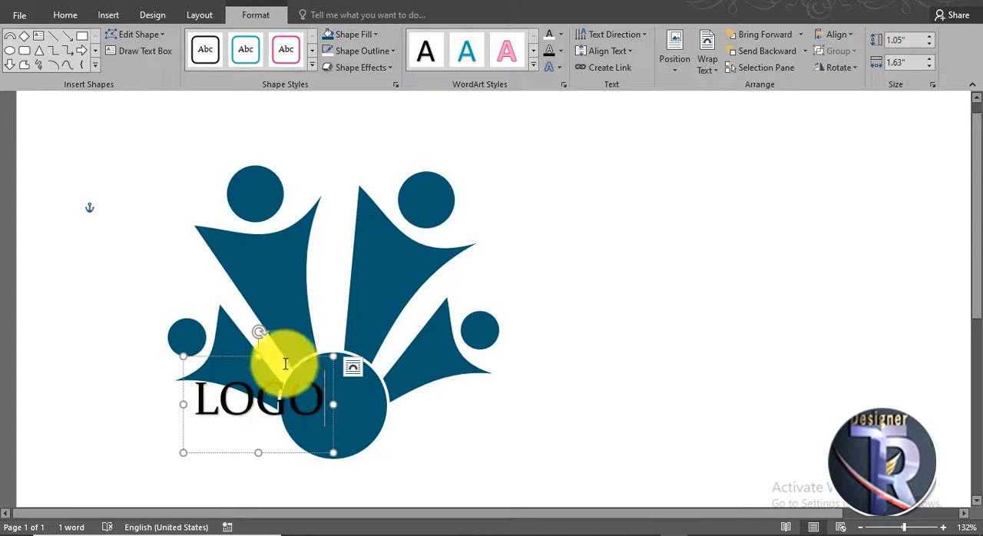
Reduce the LOGO text to size 28 and center its box over the central circle.
drag(283, 359, 349, 368)
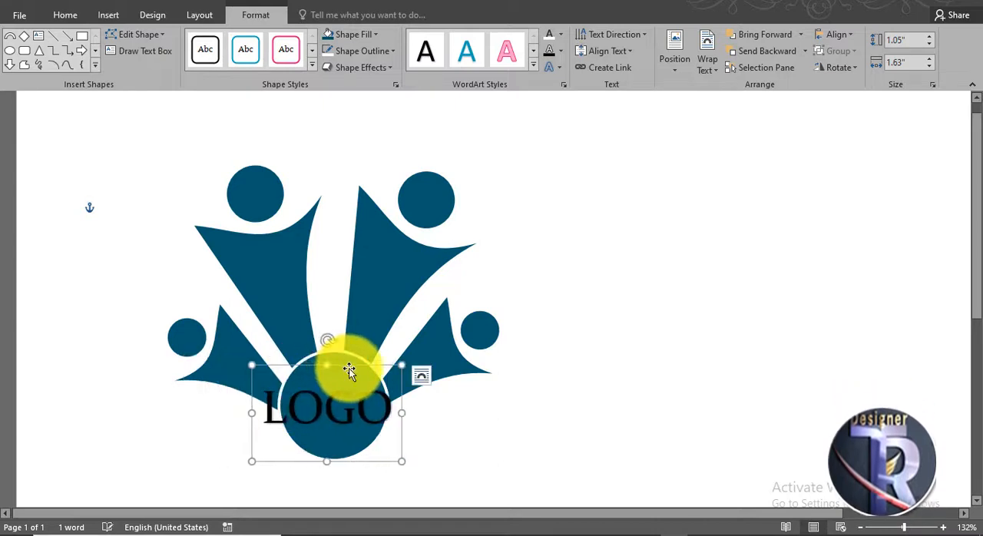
key(ctrl+shift+comma)
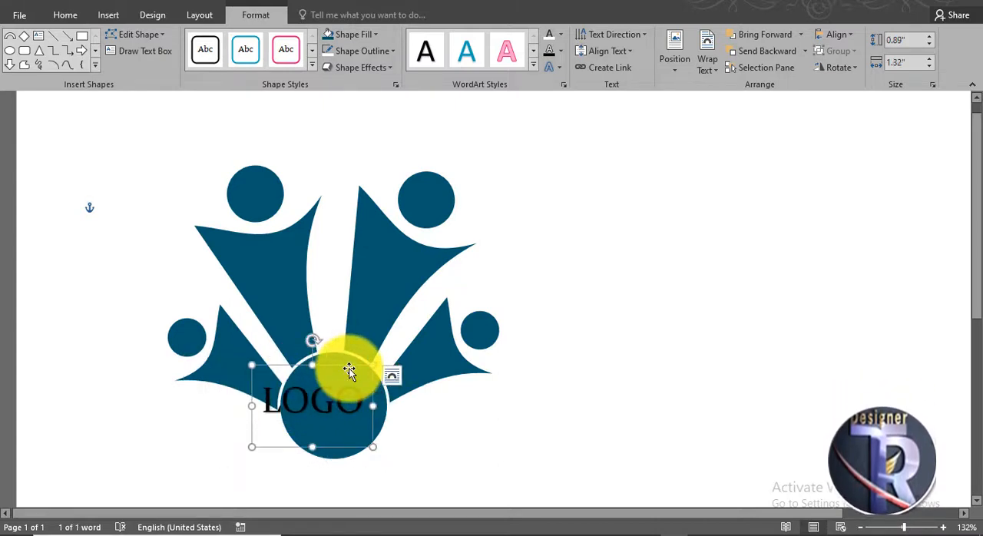
drag(343, 371, 365, 373)
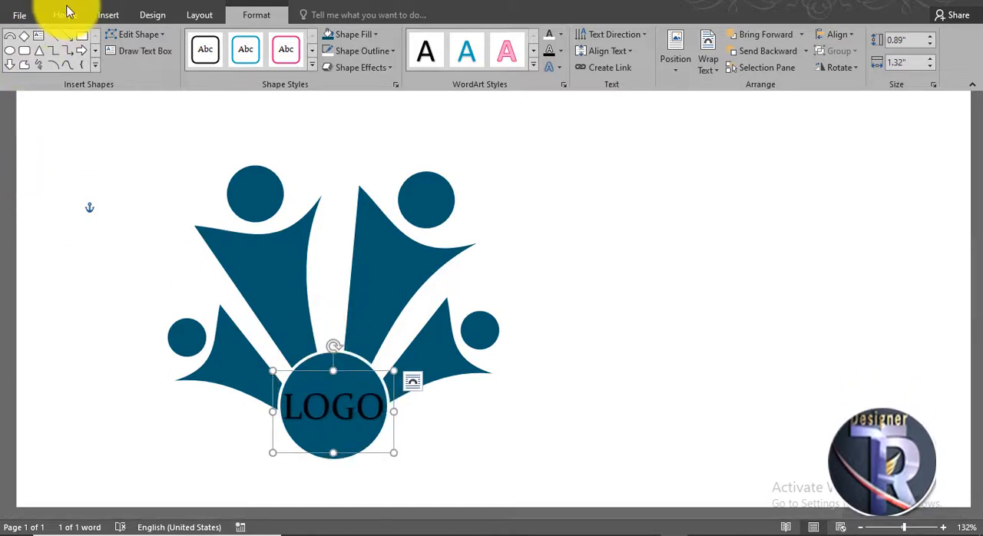
Set the LOGO text in Arial Black at size 24 and nudge its box to re-center it in the circle.
click(66, 15)
click(181, 39)
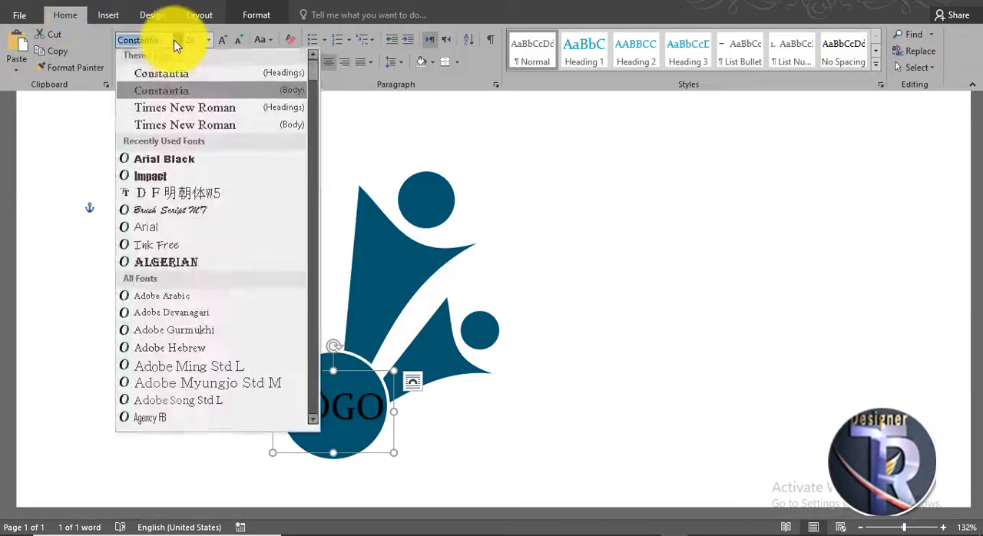
click(184, 167)
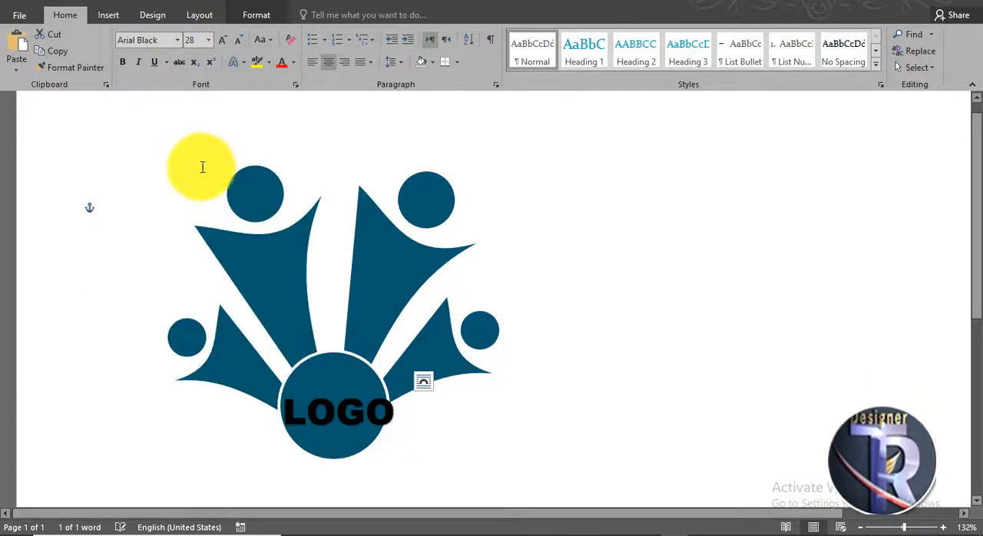
click(239, 42)
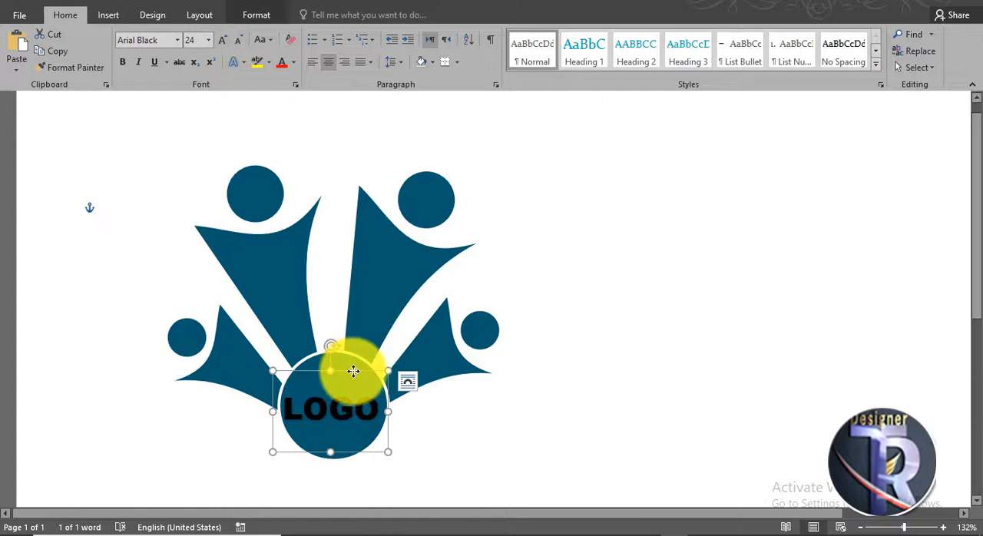
drag(351, 371, 353, 371)
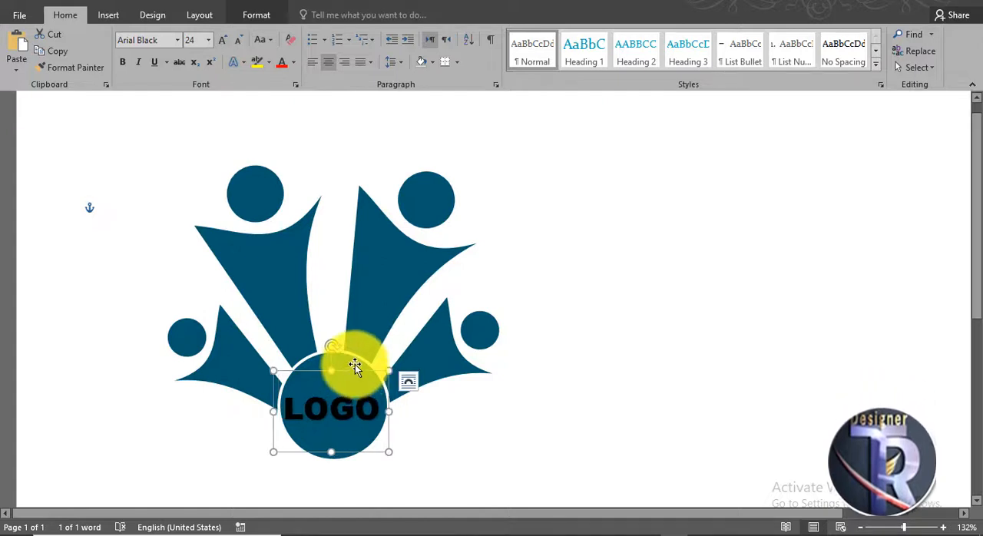
Fill the LOGO text with white and deselect it.
click(261, 15)
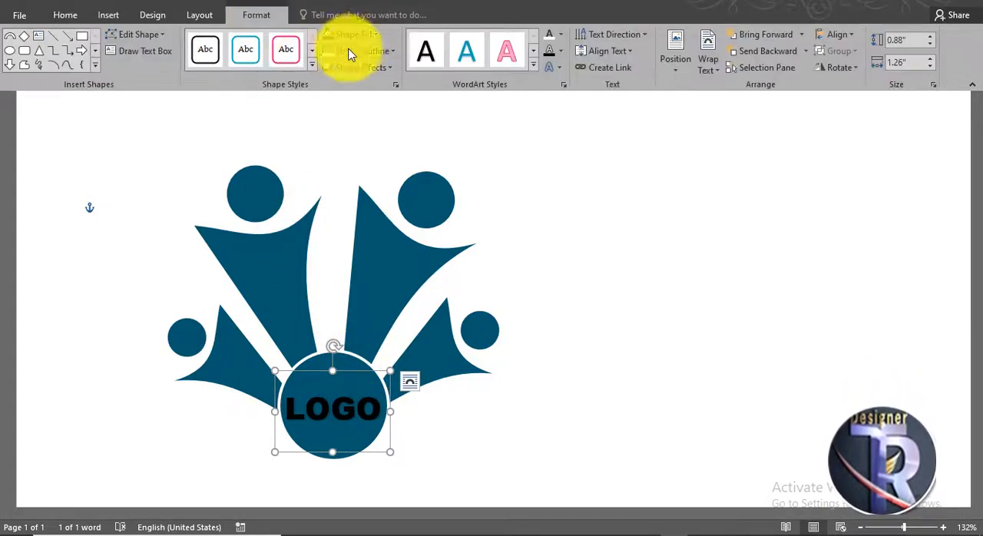
click(548, 44)
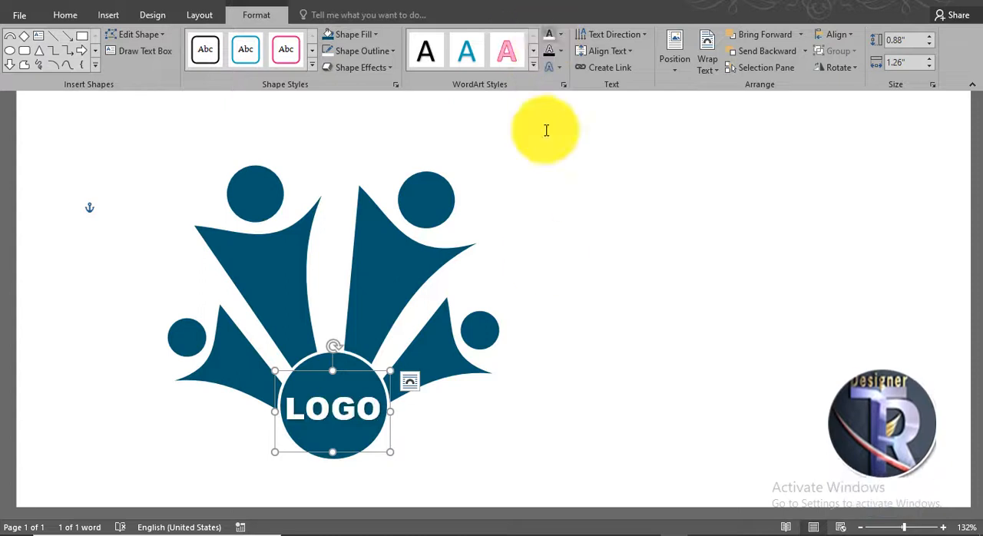
click(592, 274)
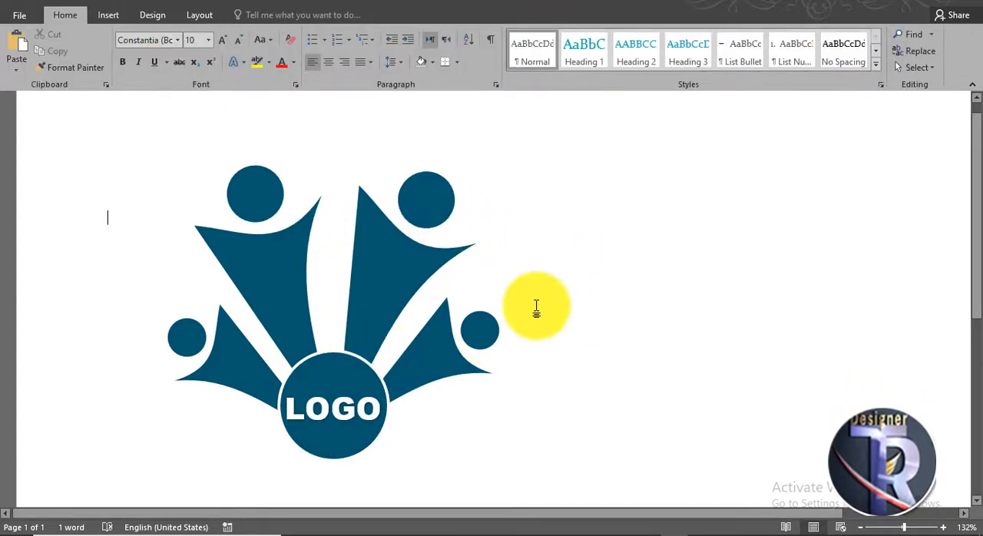
scroll(535, 307, down, 2)
scroll(536, 307, up, 2)
scroll(535, 307, down, 1)
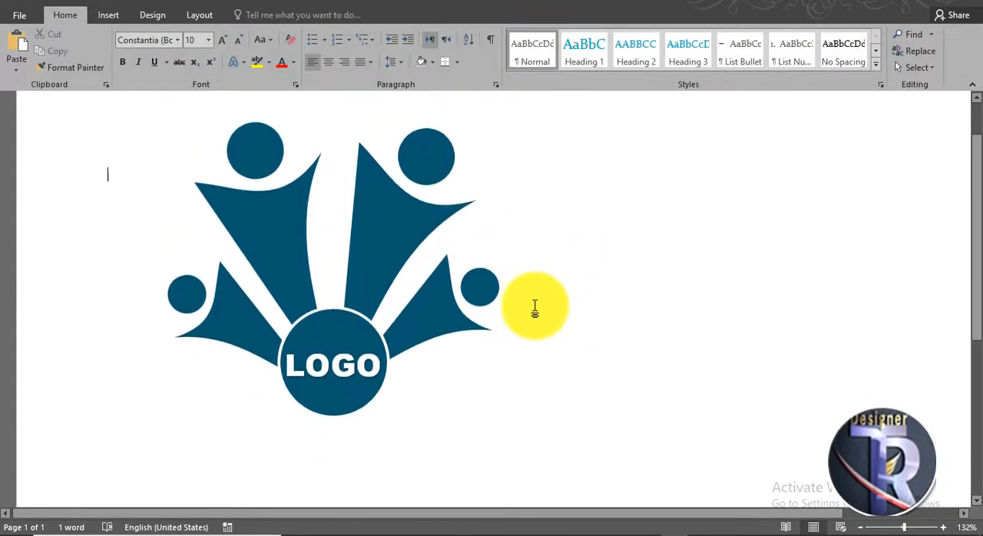
scroll(533, 308, up, 1)
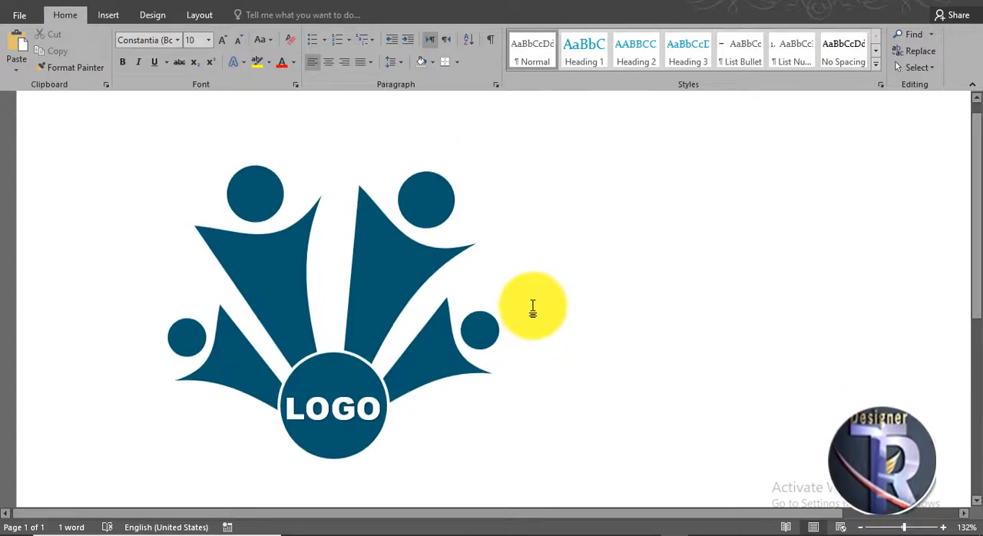
ctrl+scroll(533, 308, down, 3)
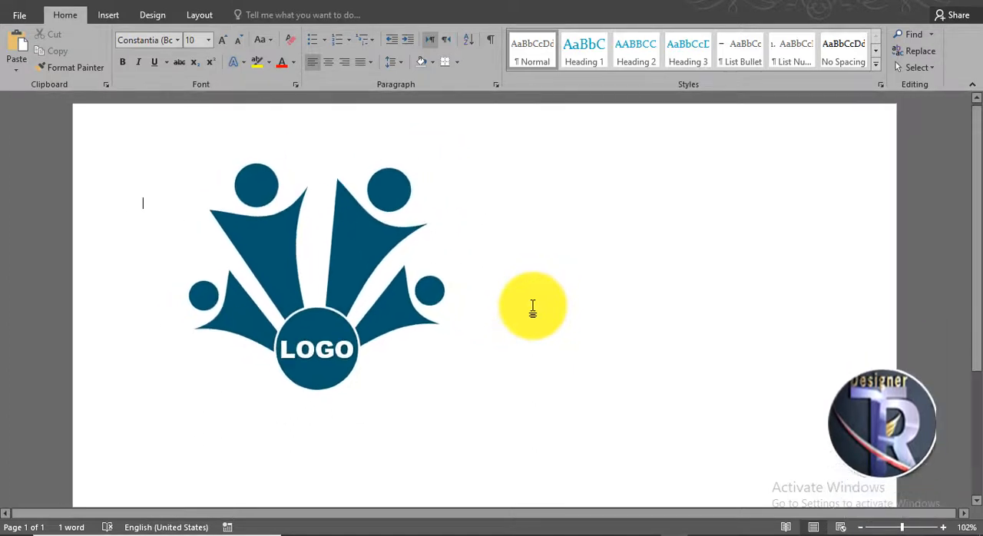